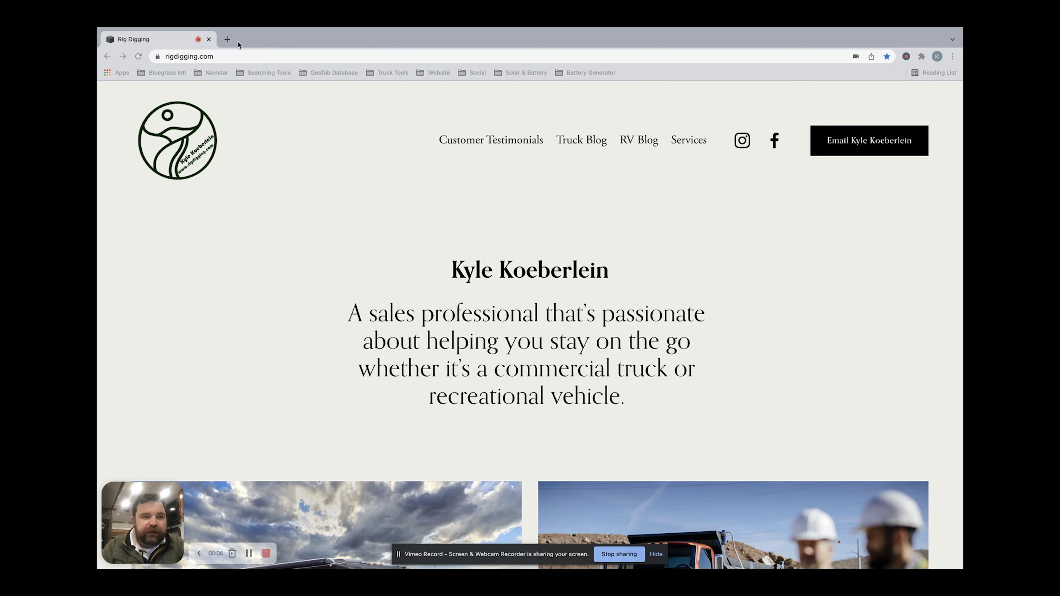
click(231, 56)
key(BackSpace)
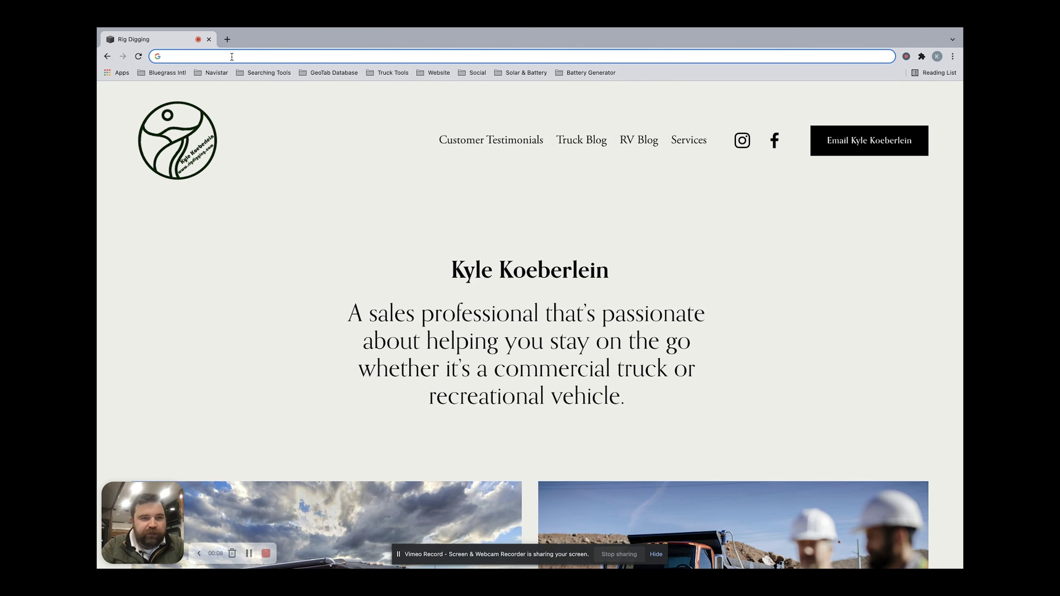
text(www.b)
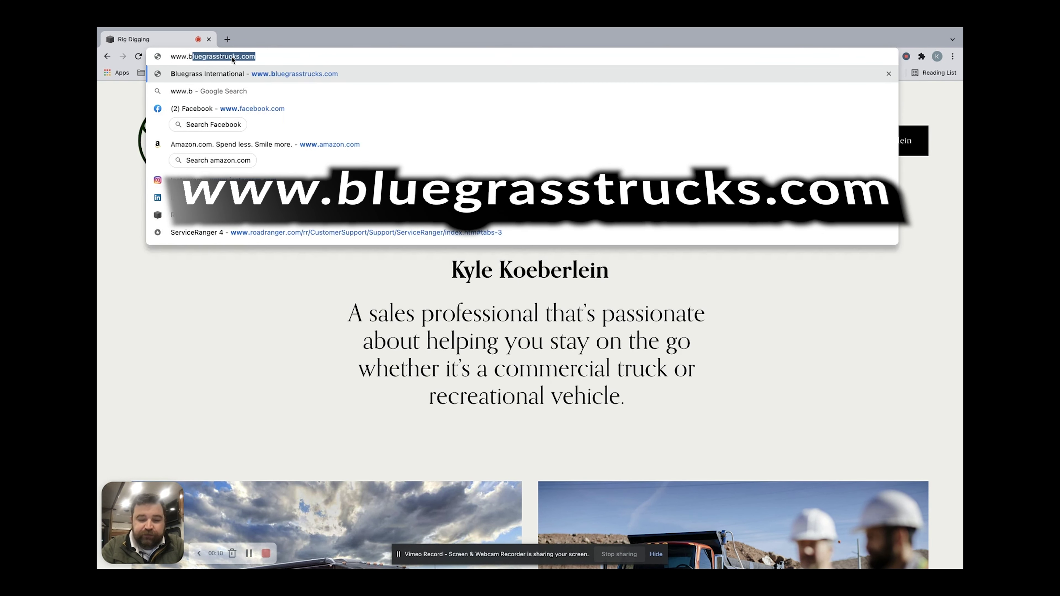
text(luegrass)
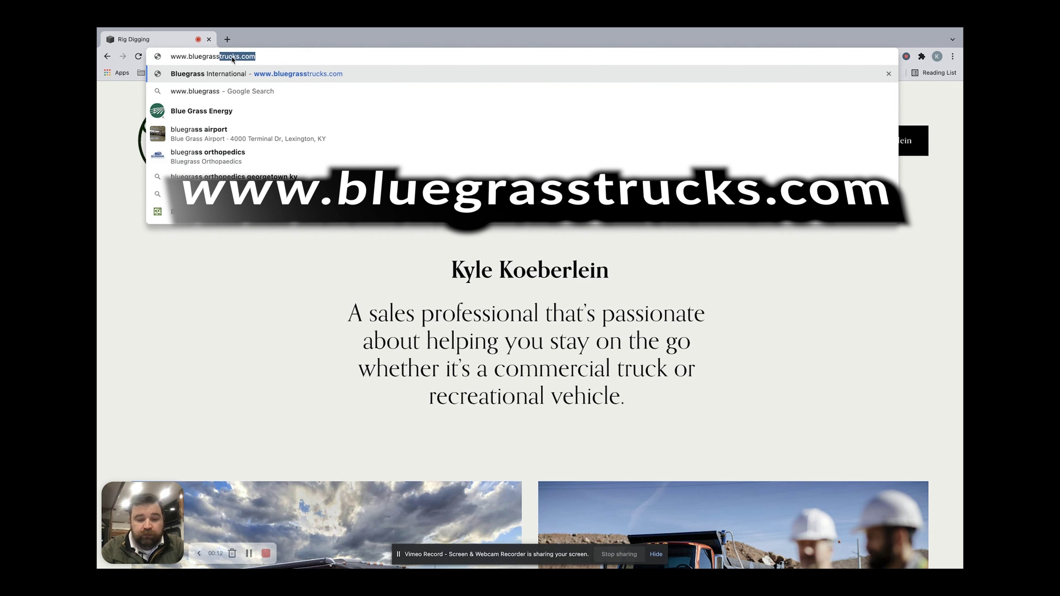
text(trucks.com)
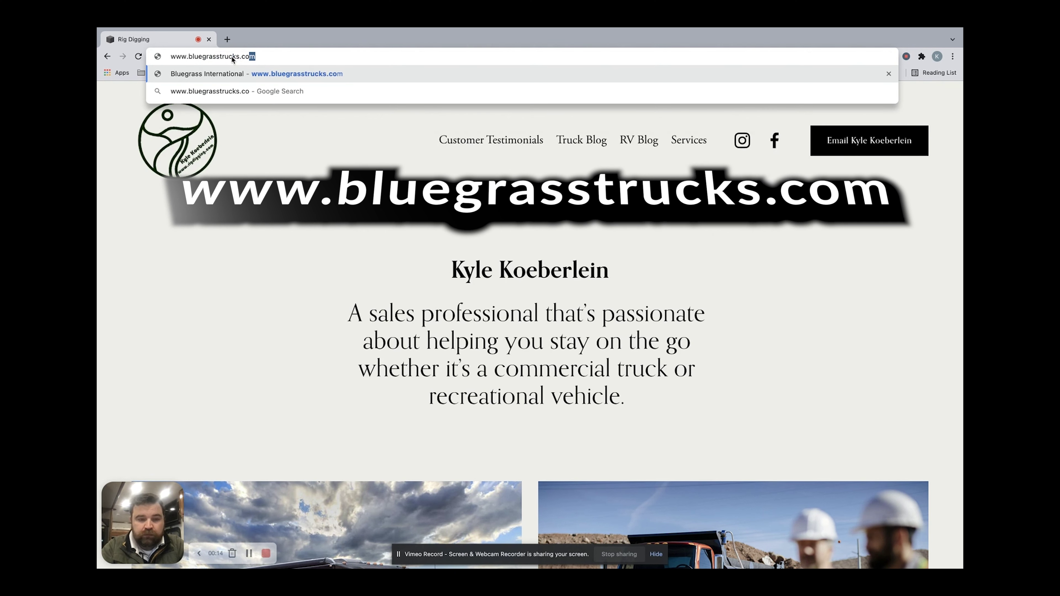
click(279, 75)
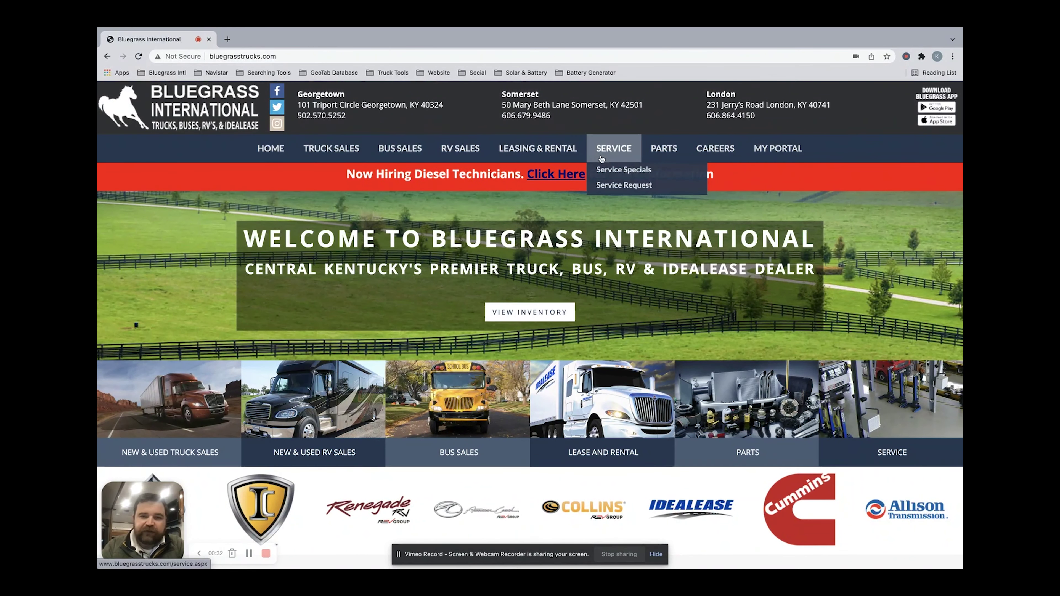
mouse_move(662, 157)
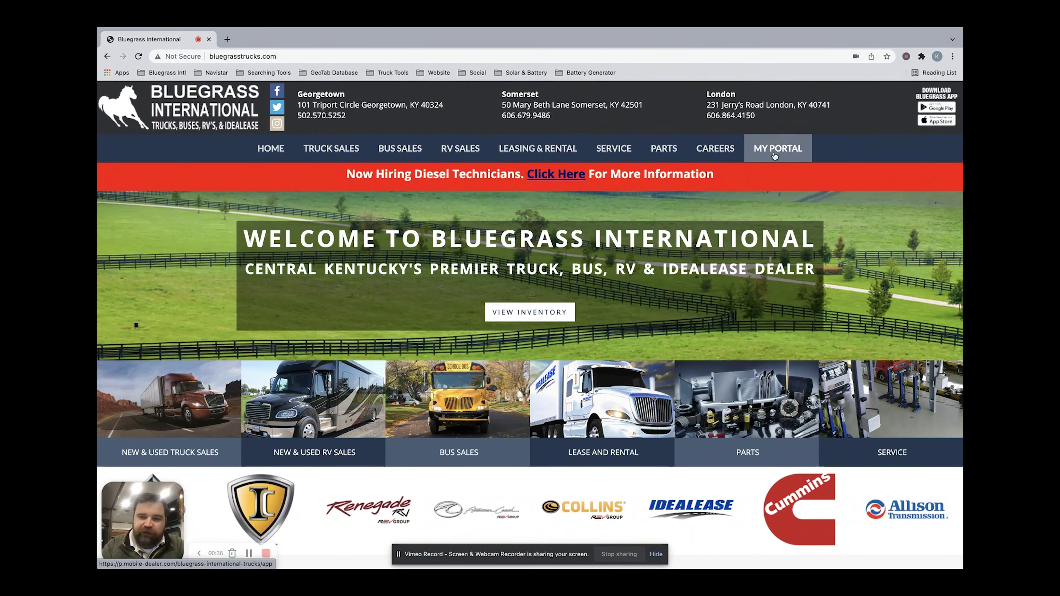
Open MY PORTAL in a new tab and enter the user's e-mail address on the sign-in page.
click(791, 147)
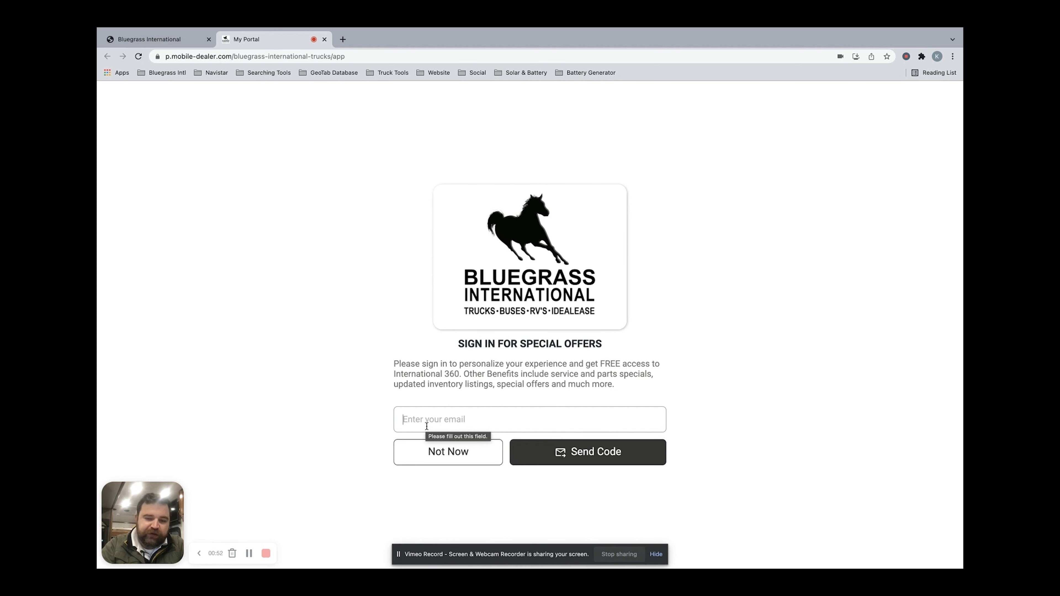
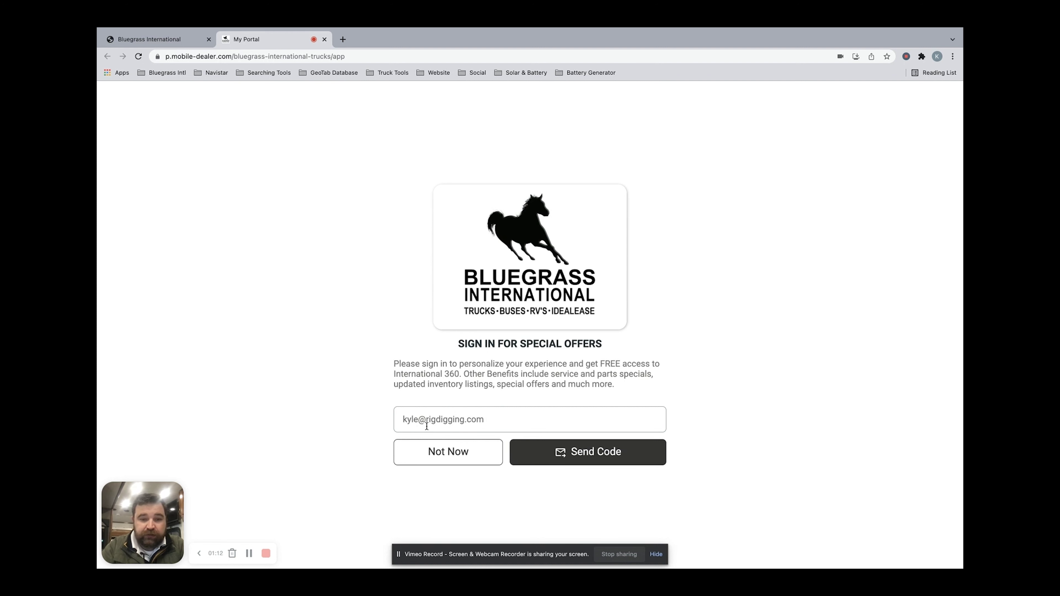
Request a sign-in code by e-mail and enter the four-digit verification code received.
click(566, 458)
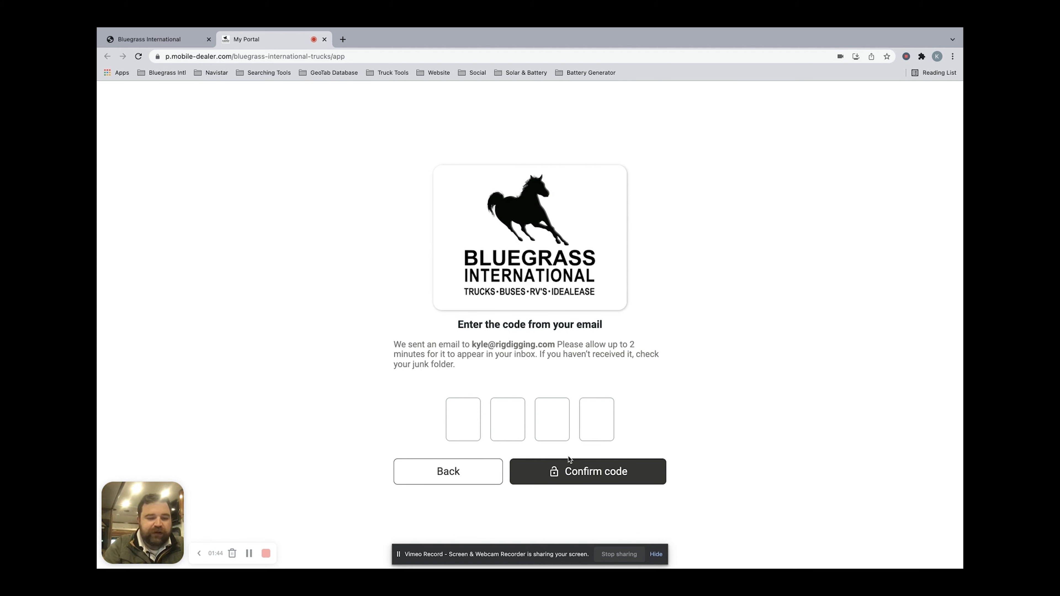
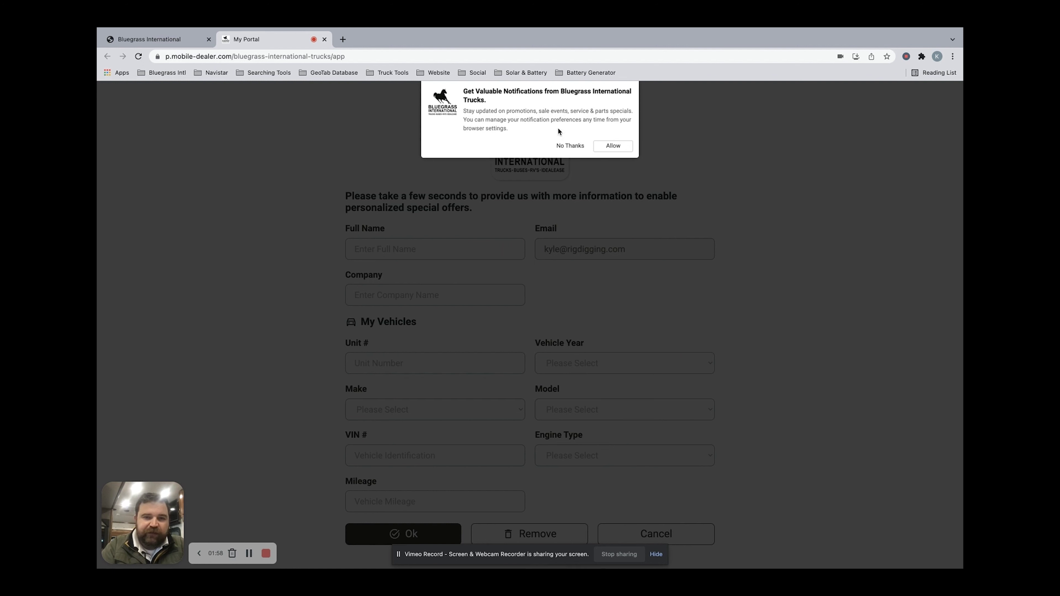
Allow portal notifications, then enter the user's full name and company Bluegrass International Trucks.
click(616, 146)
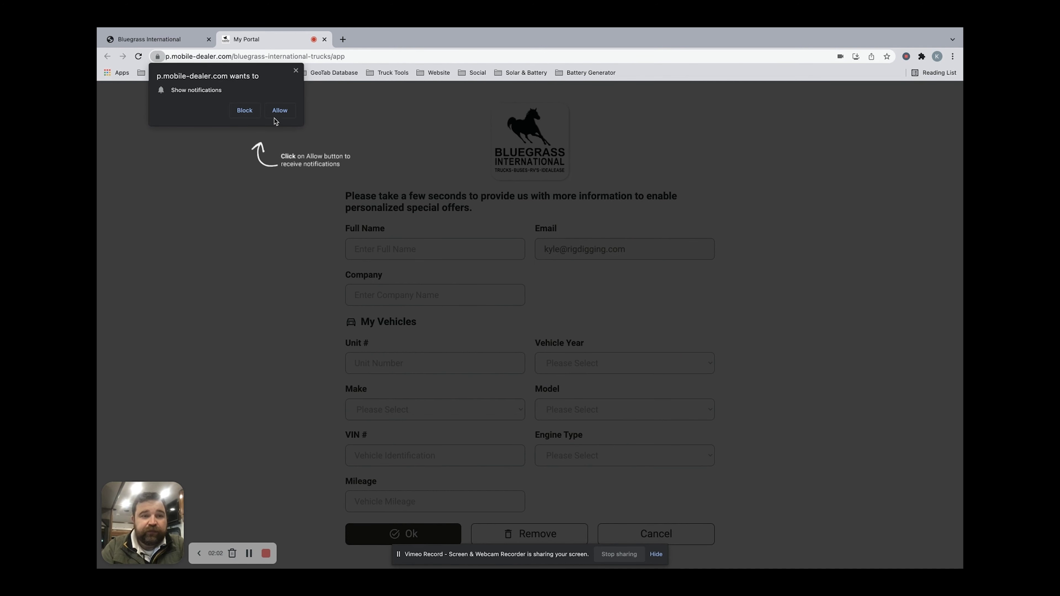
click(276, 110)
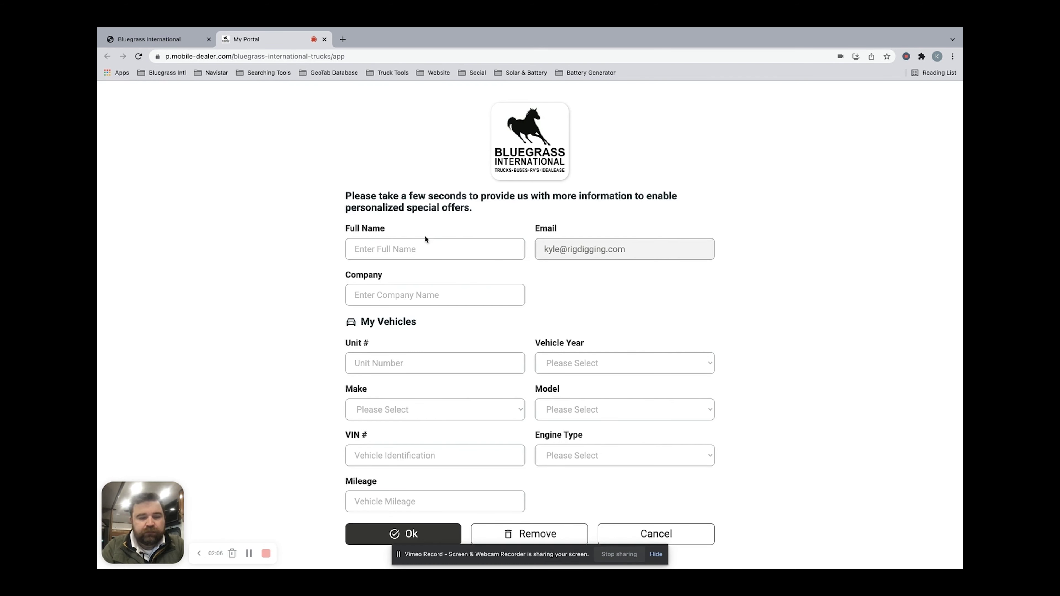
click(410, 252)
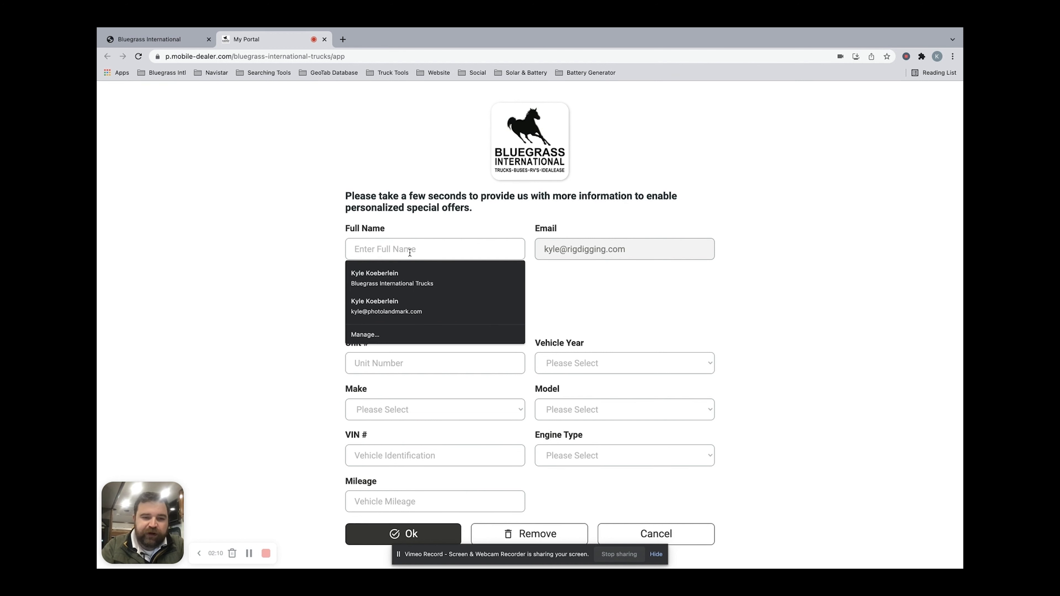
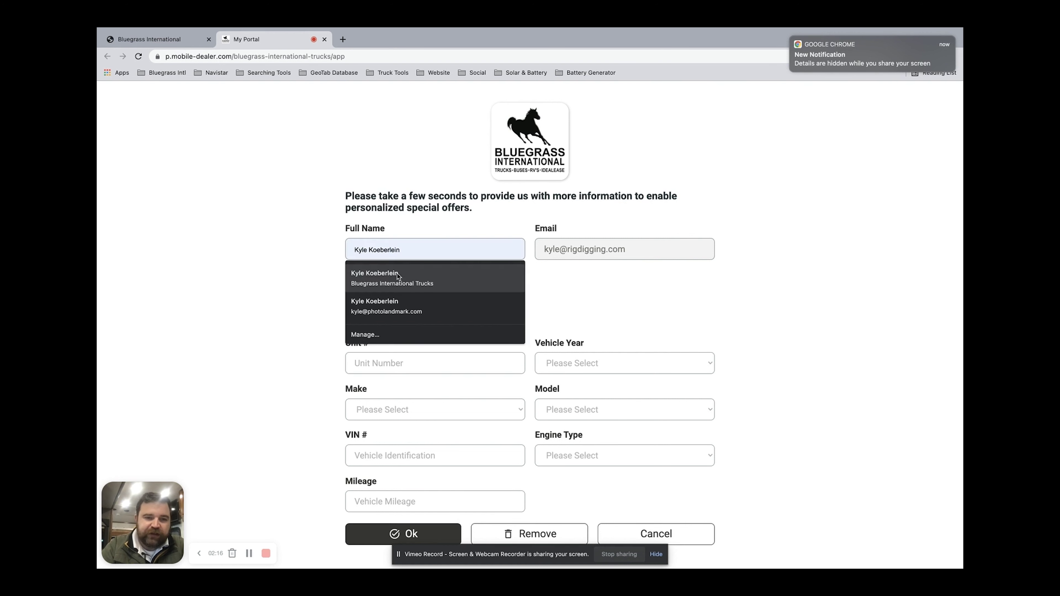
click(301, 308)
click(380, 296)
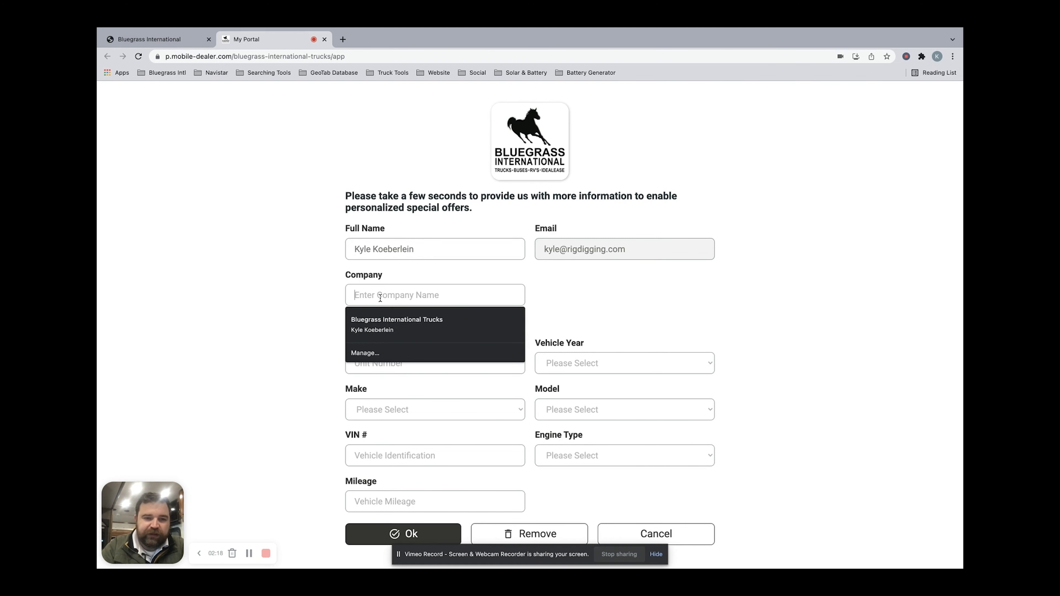
text(Bl)
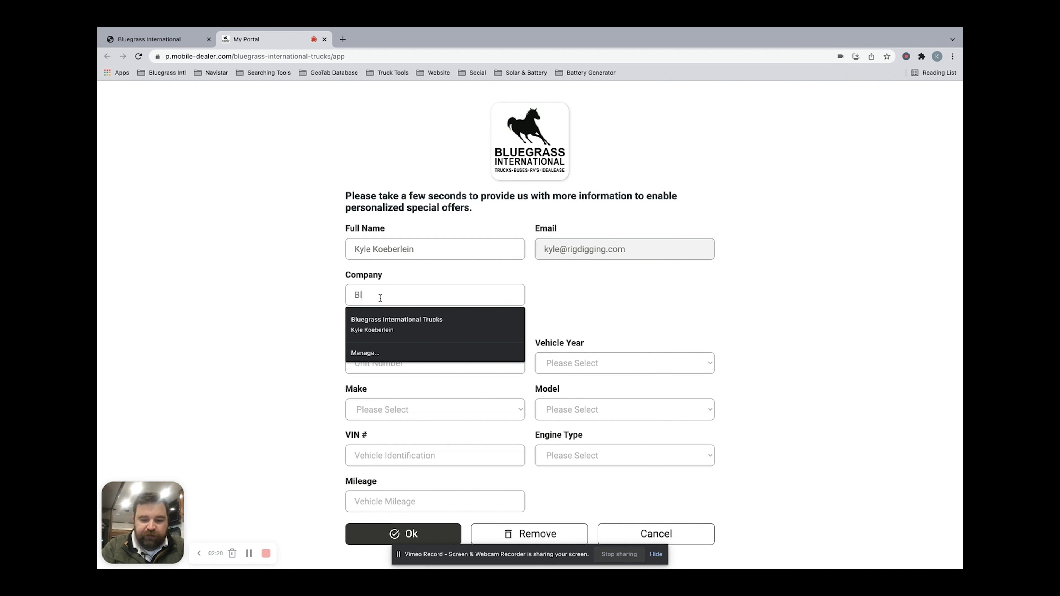
text(uegrass )
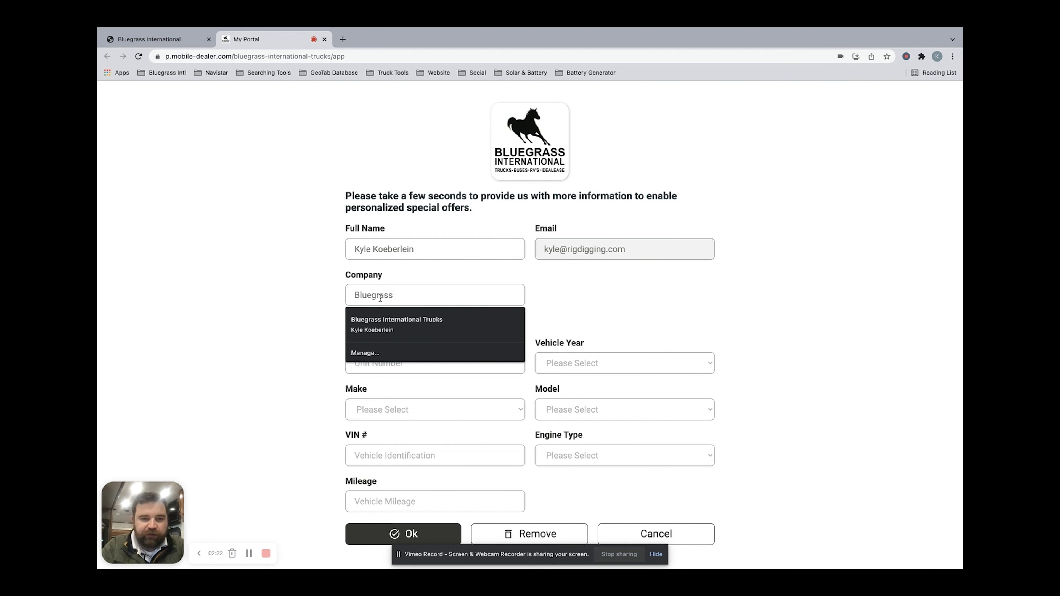
text(International)
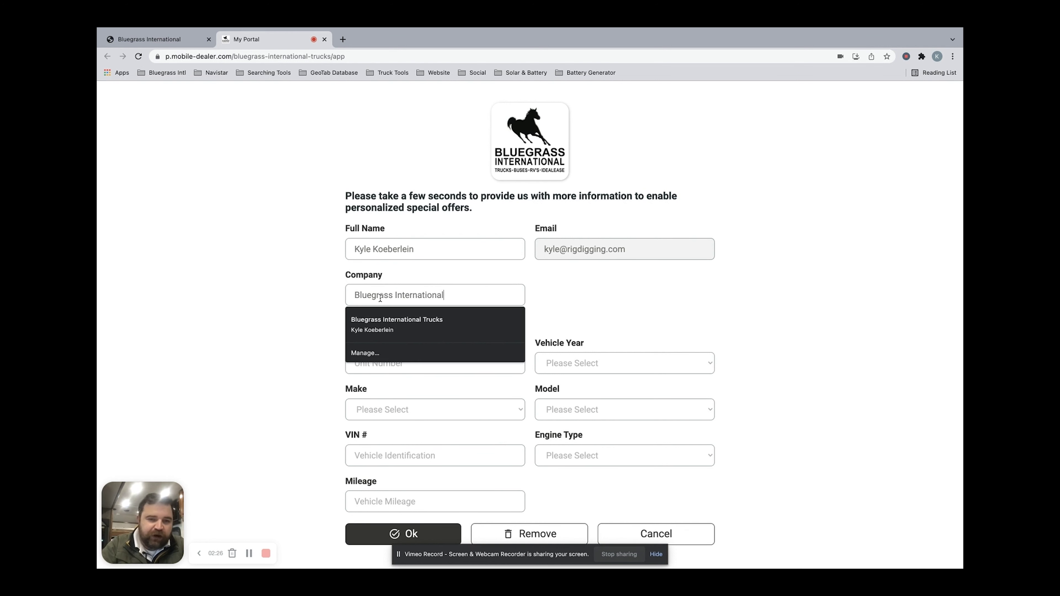
text( Trucks)
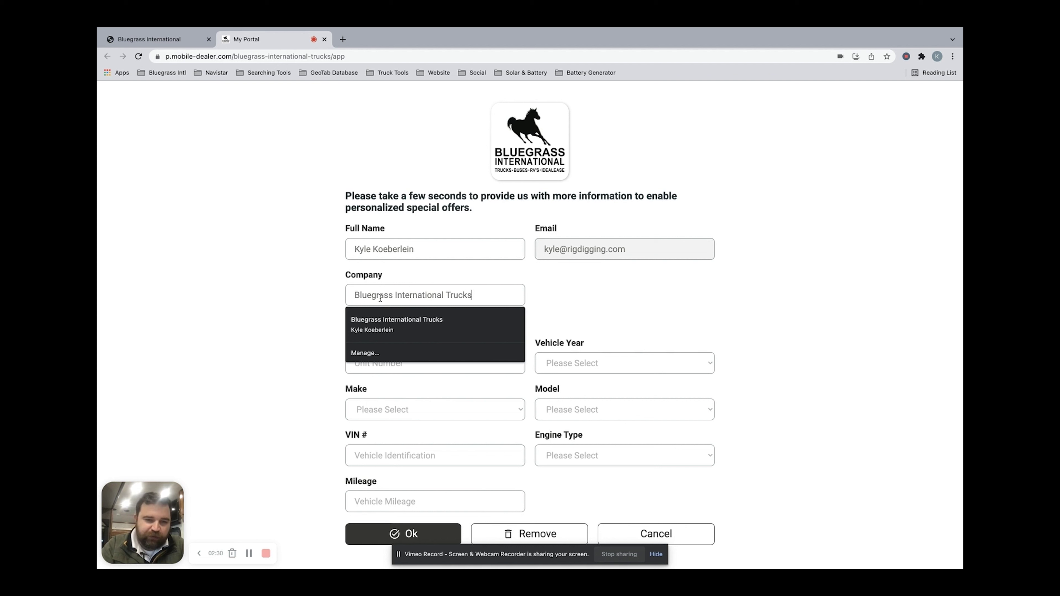
click(312, 332)
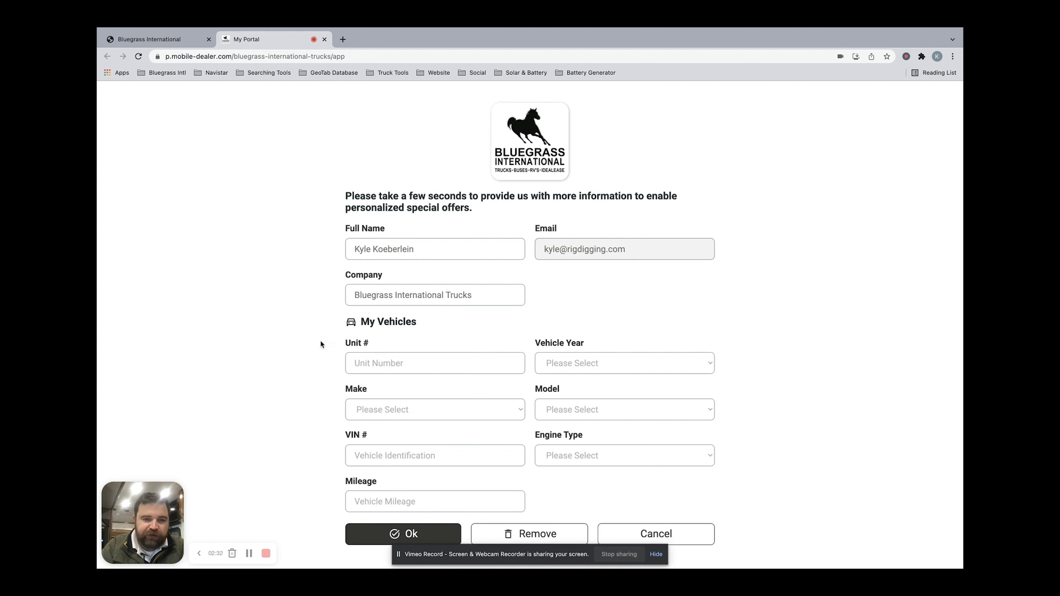
Name the unit 'Truck / RV Example' and choose a 2022 International LT series.
click(421, 360)
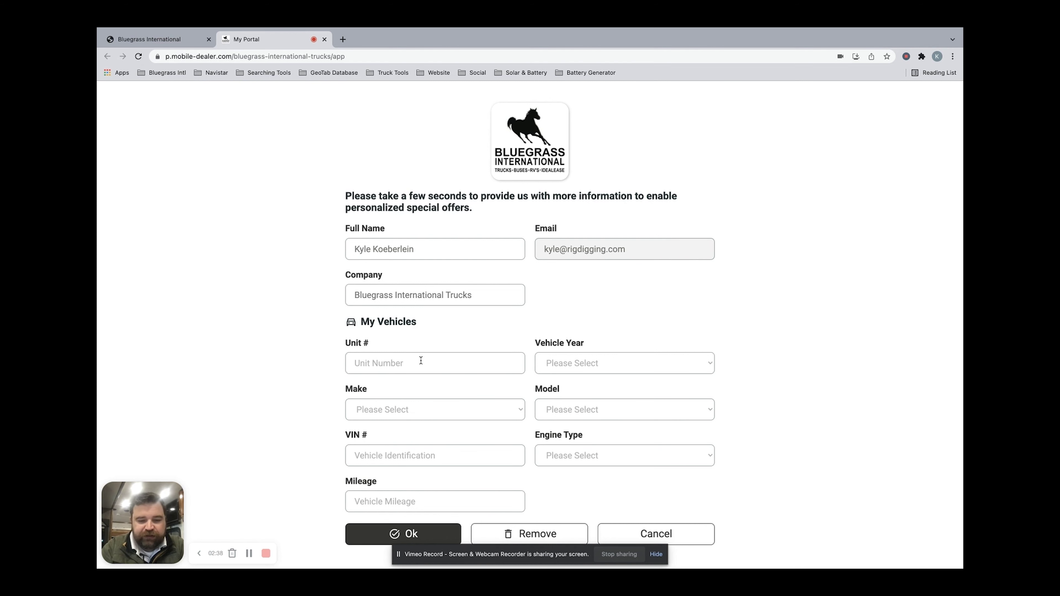
text(Truck )
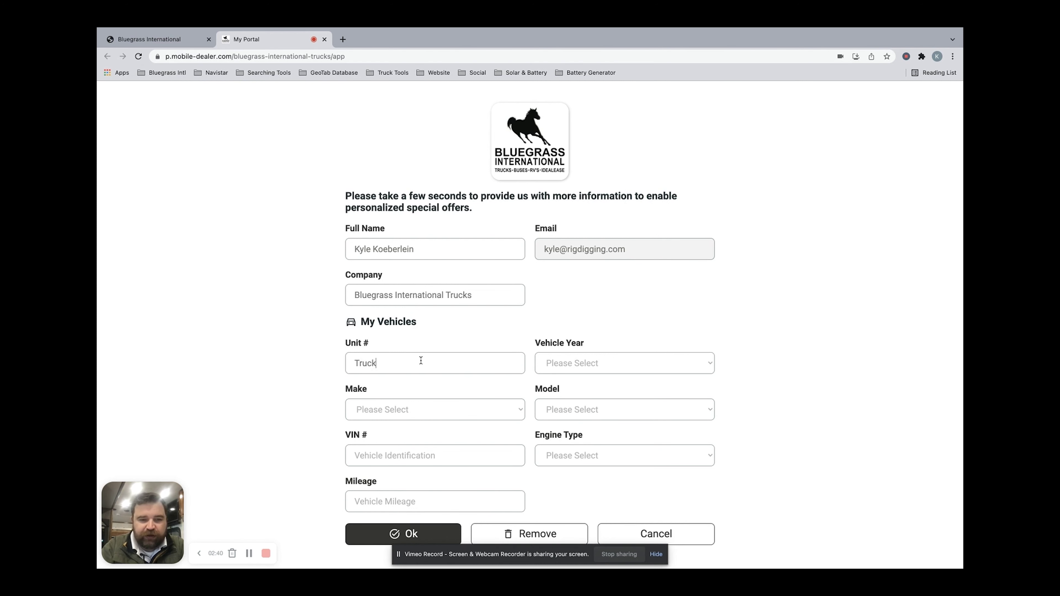
text(/ RV 1)
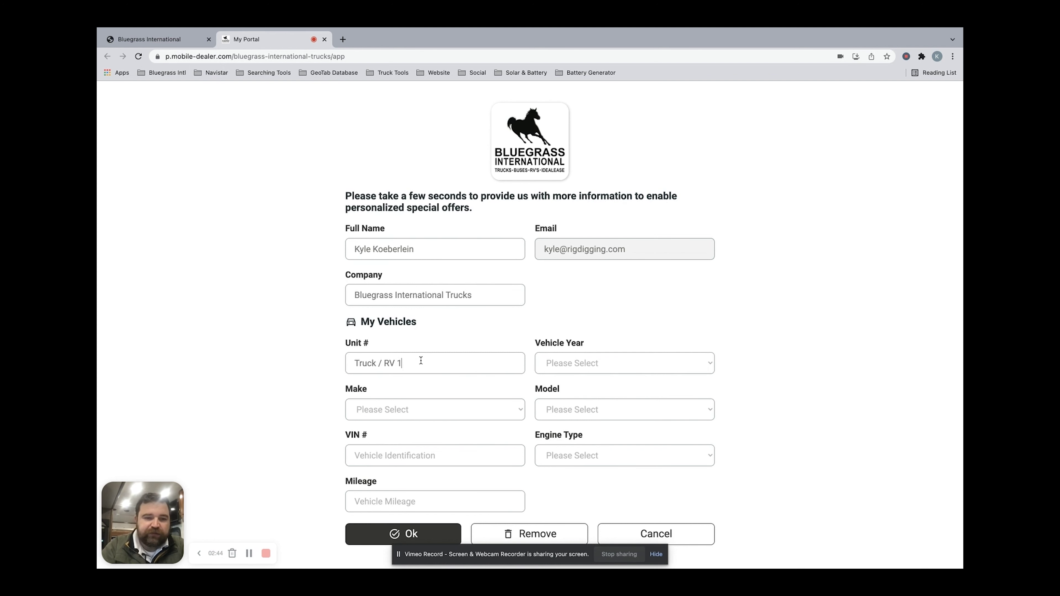
key(BackSpace)
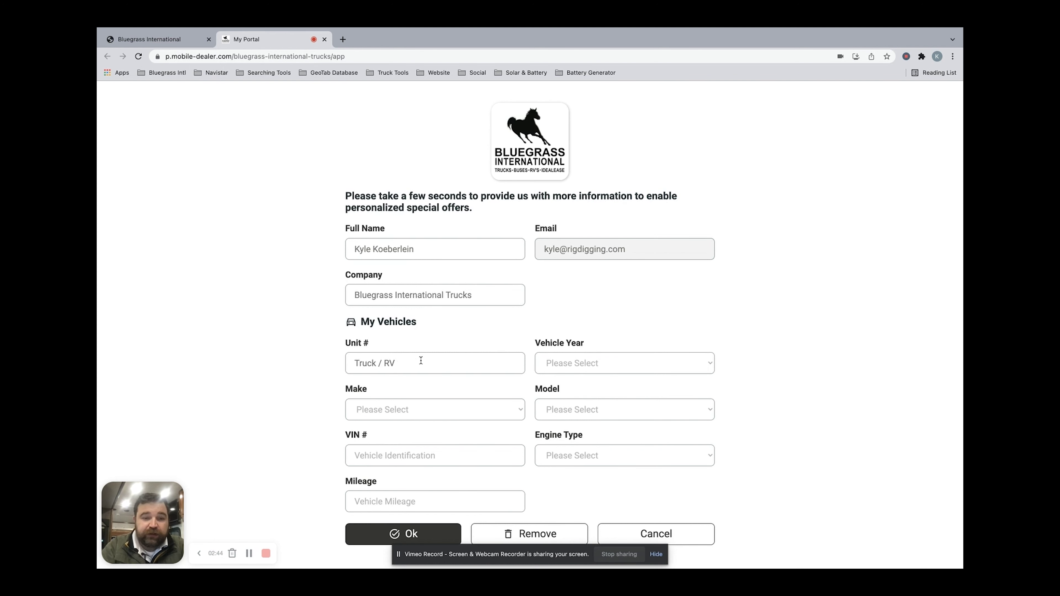
text(Example)
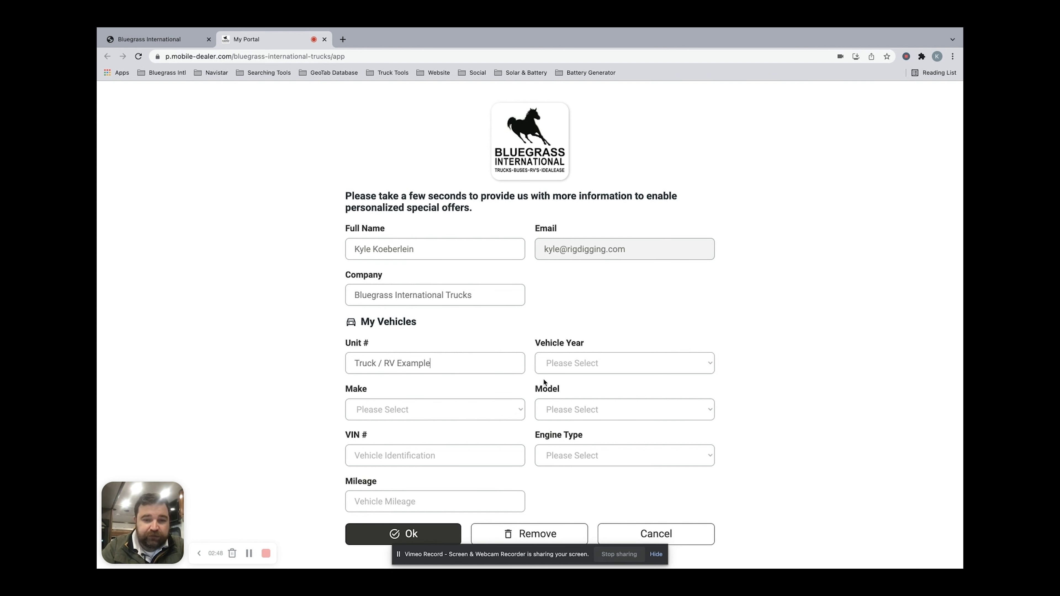
click(603, 365)
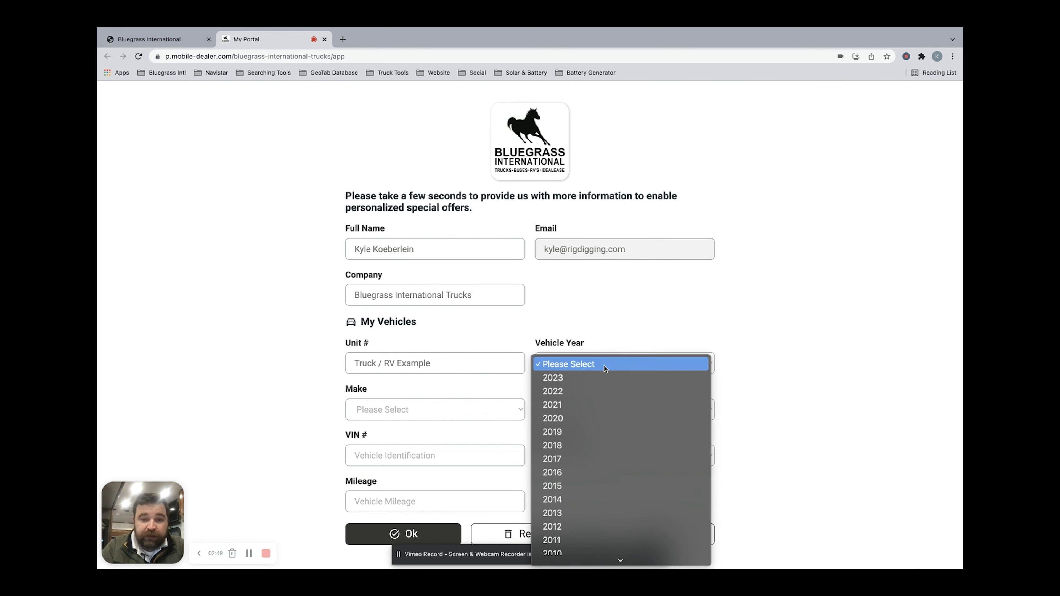
click(594, 393)
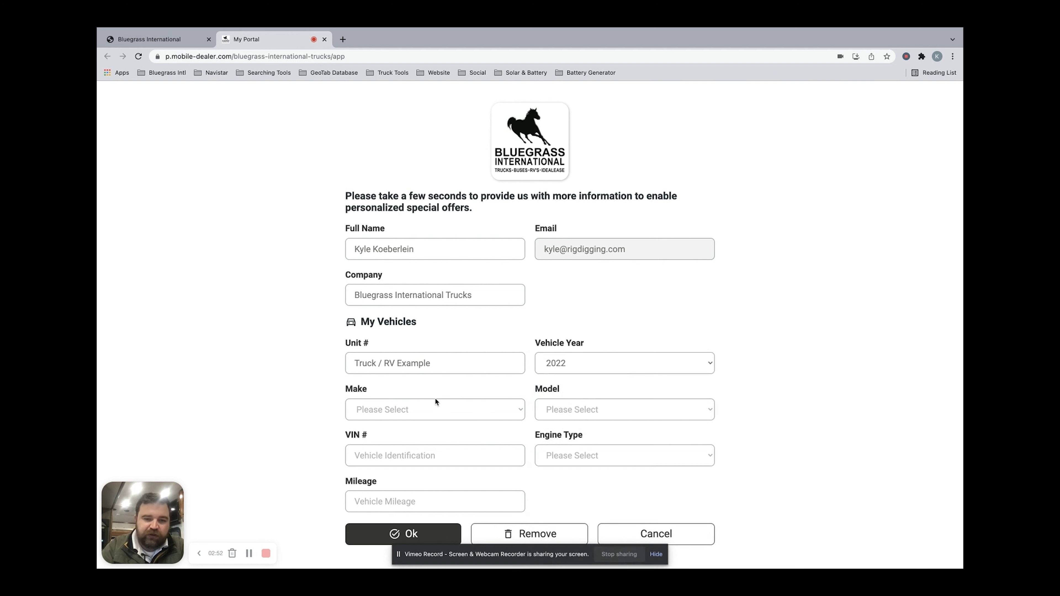
click(405, 405)
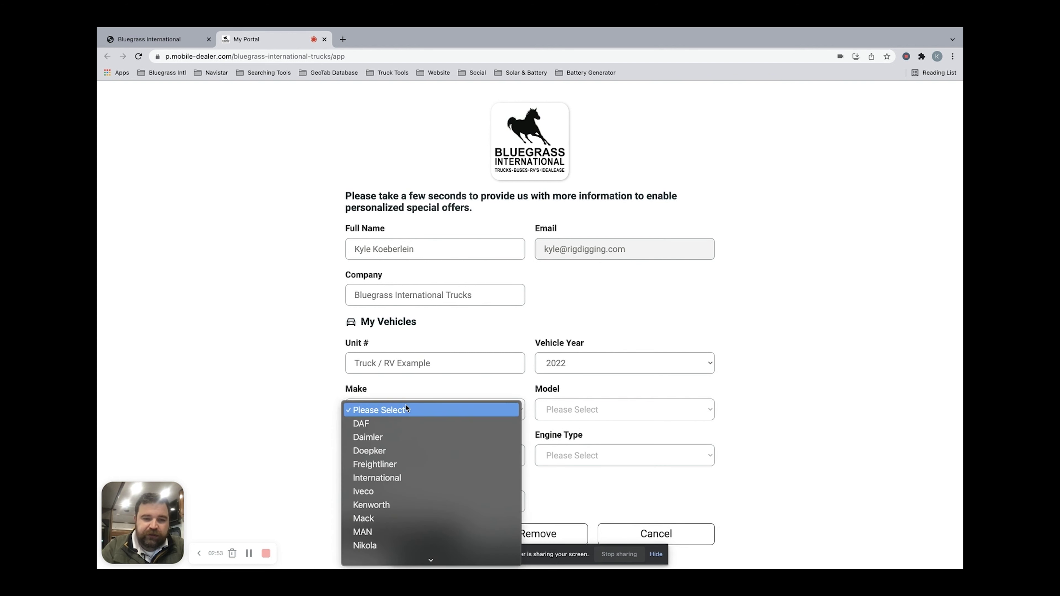
click(392, 476)
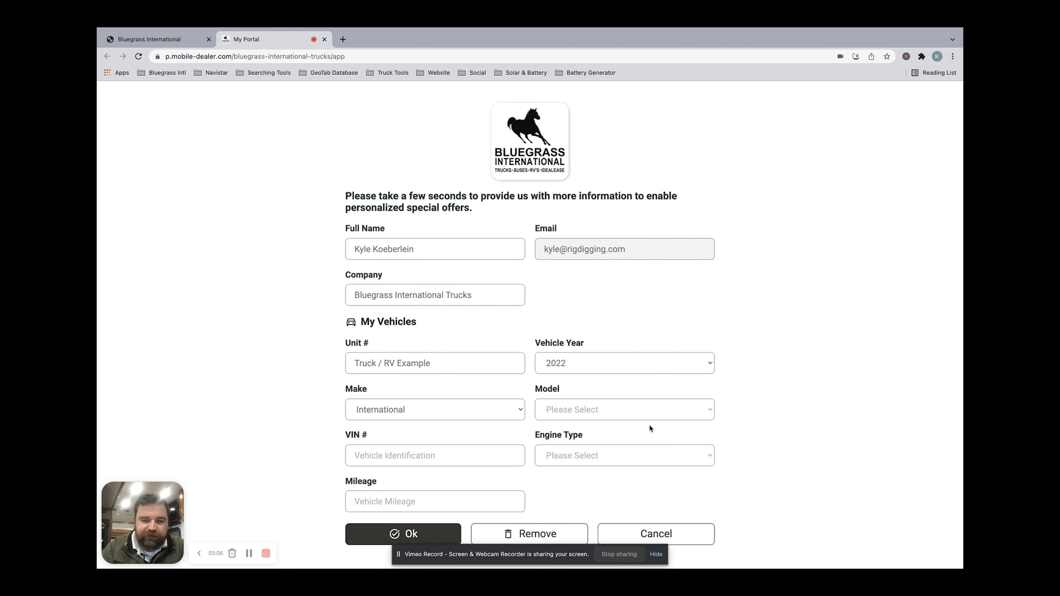
click(690, 412)
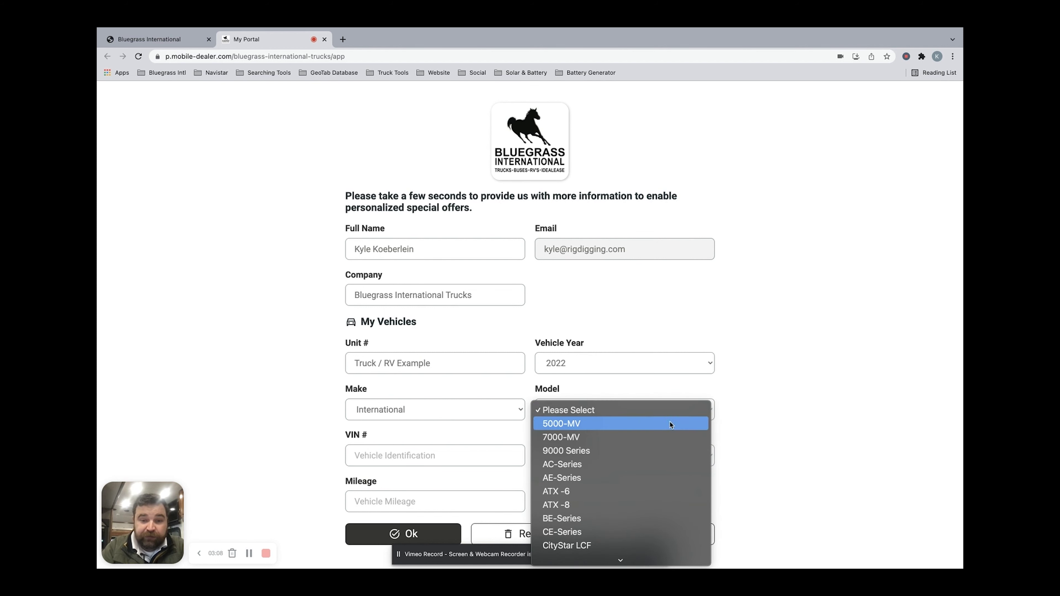
scroll(639, 474, down, 5)
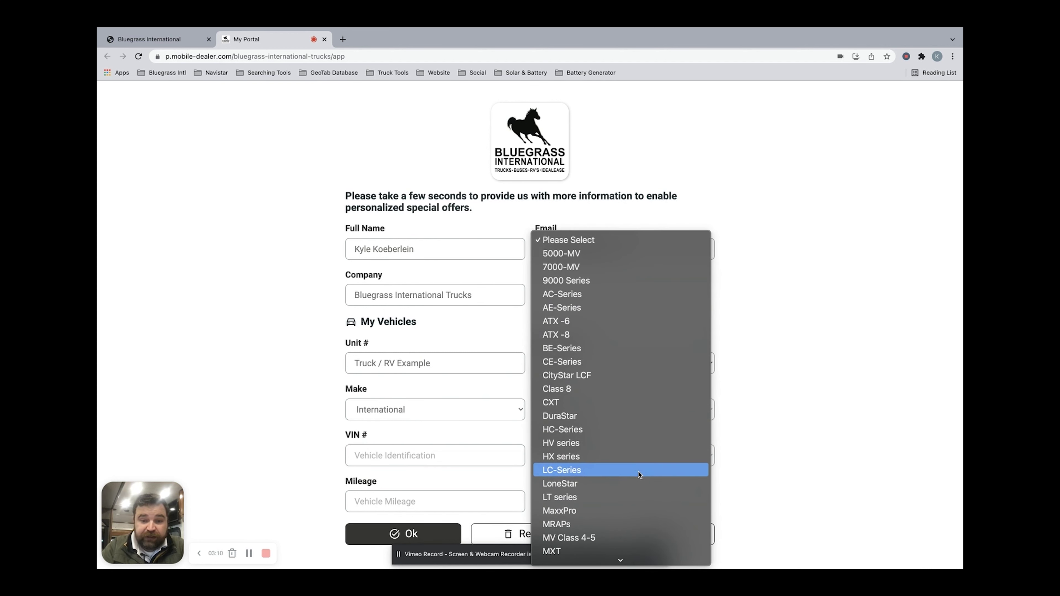
click(594, 498)
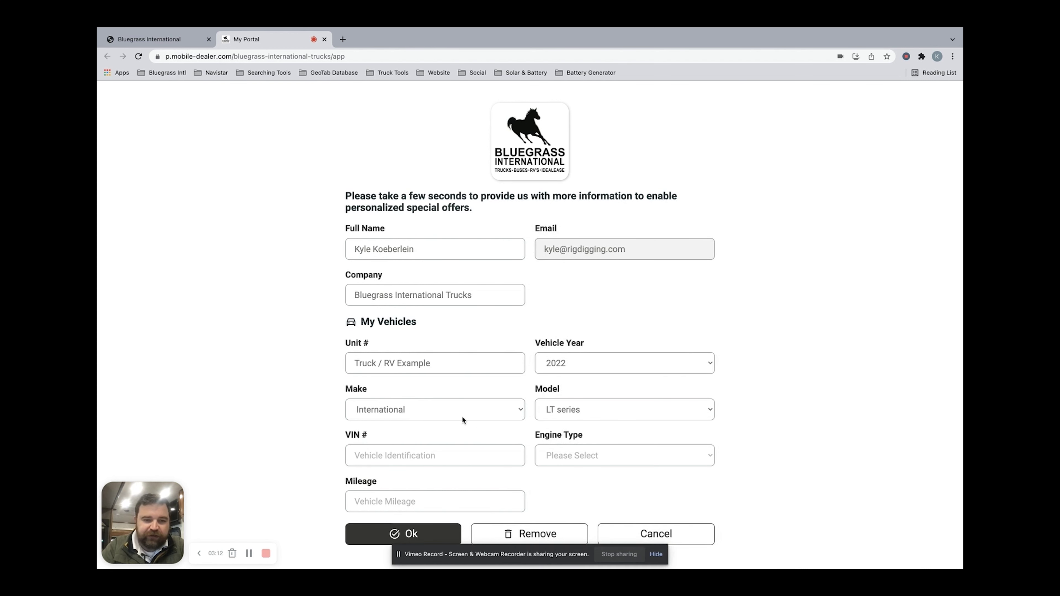
Enter the VIN, engine International A26 and mileage 120000, then save the vehicle.
click(410, 457)
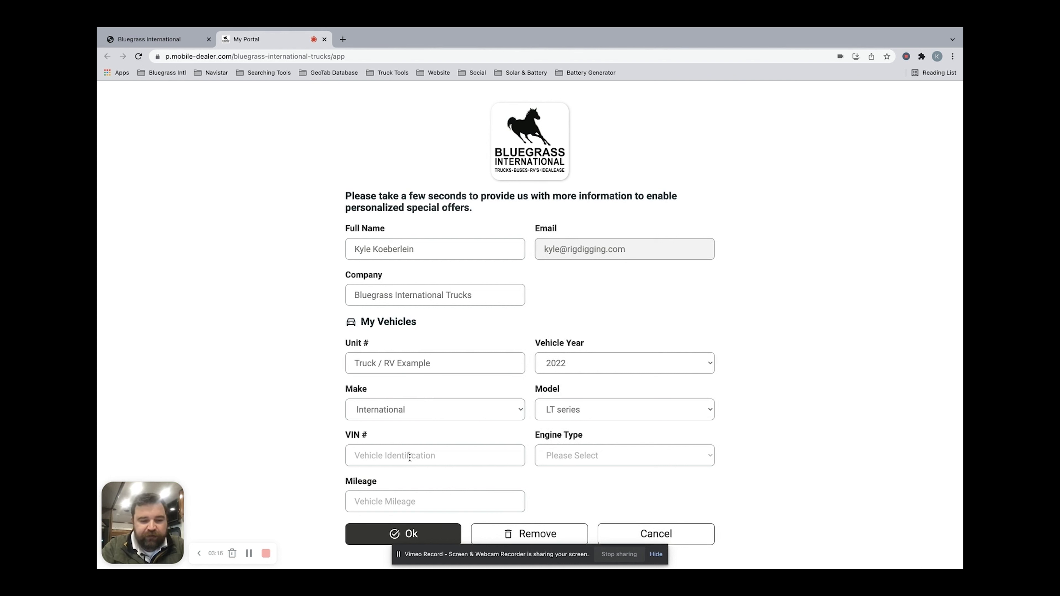
text(11111)
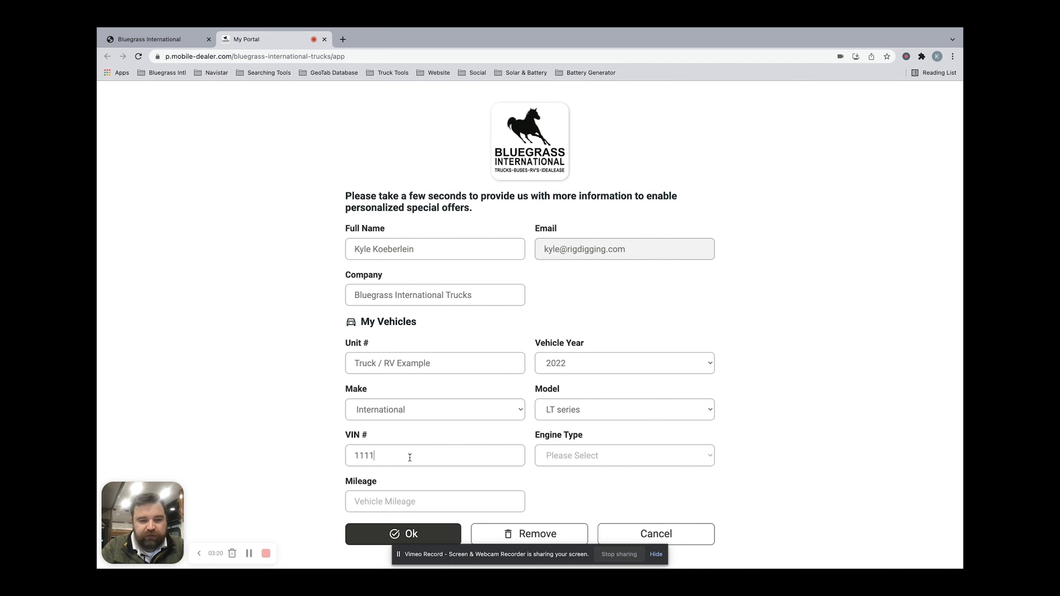
text(111111111111)
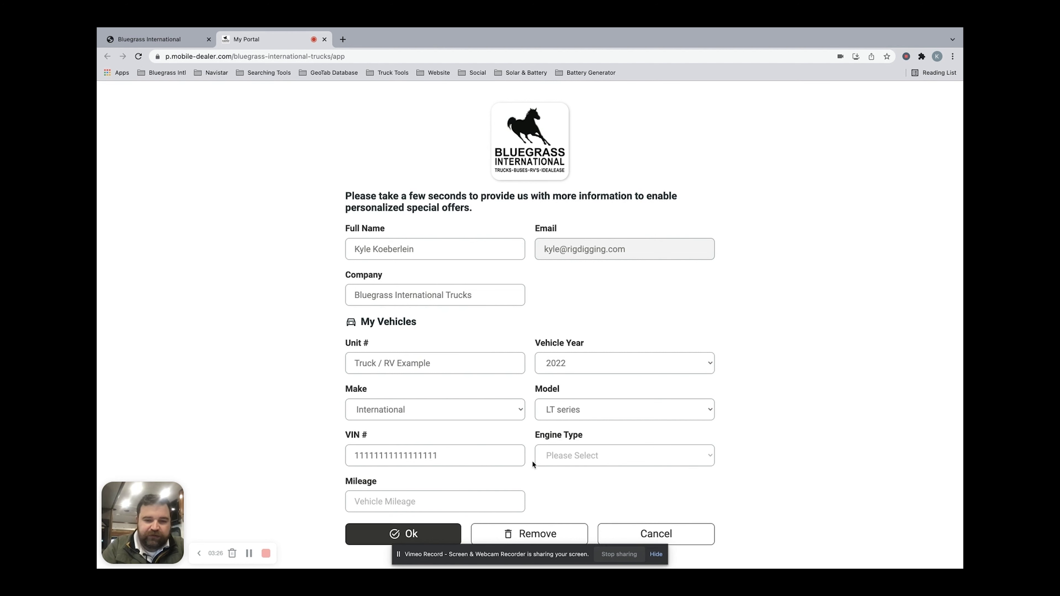
click(683, 459)
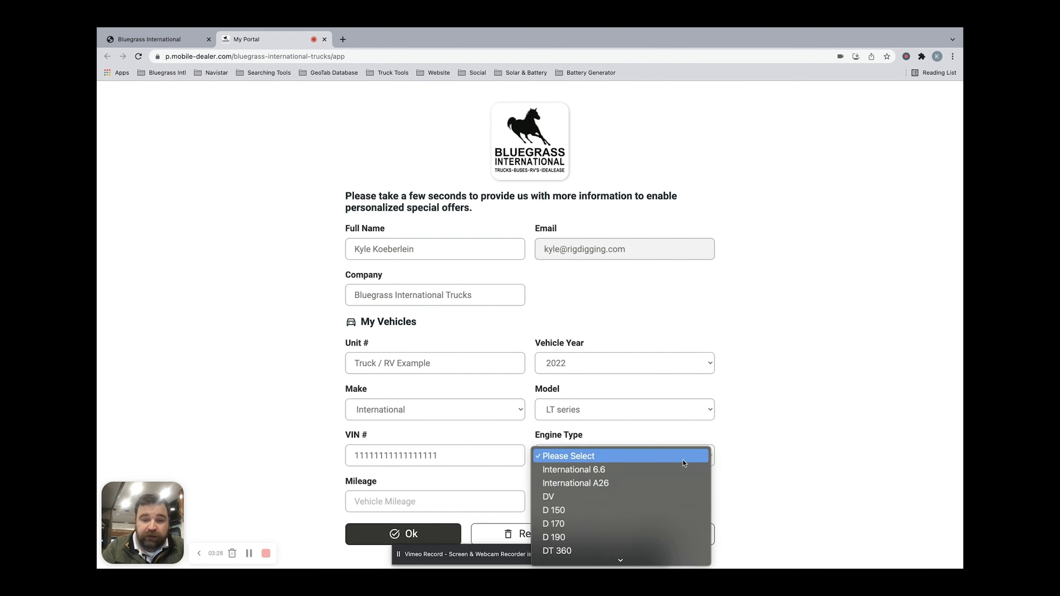
scroll(658, 522, down, 3)
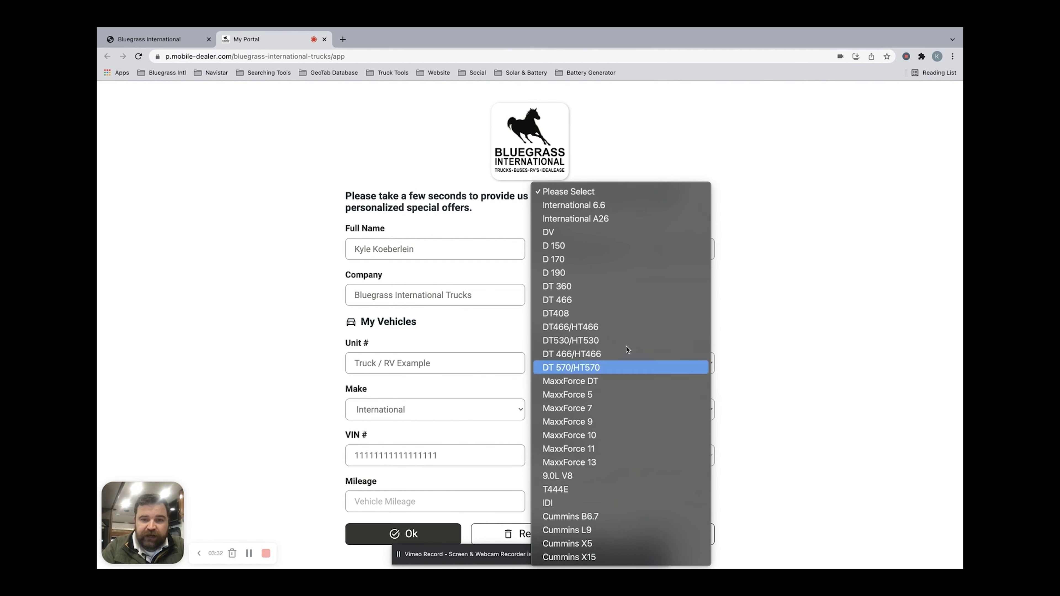
click(610, 221)
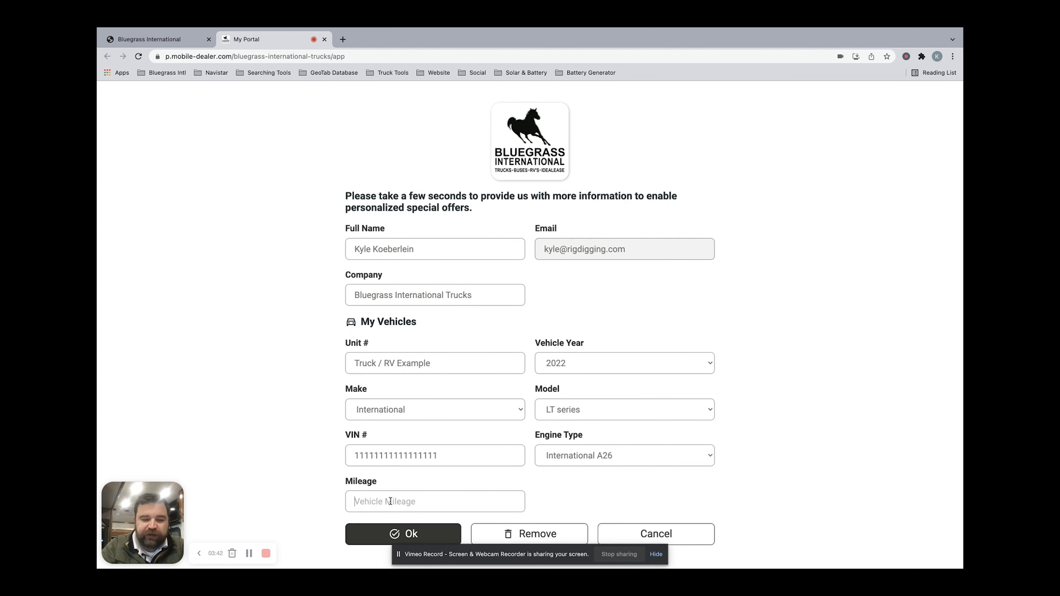
text(120000)
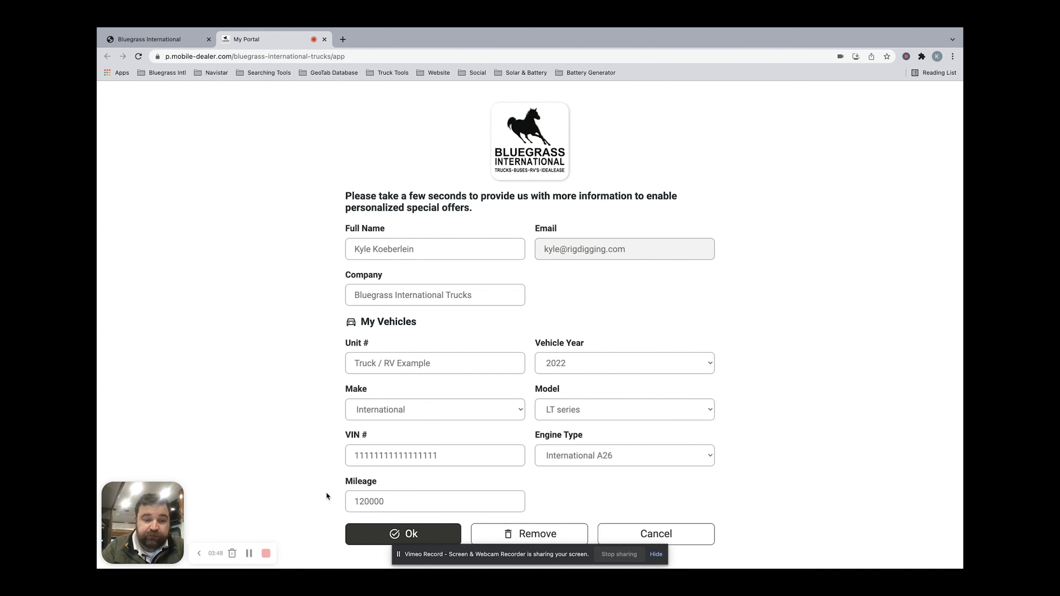
click(441, 538)
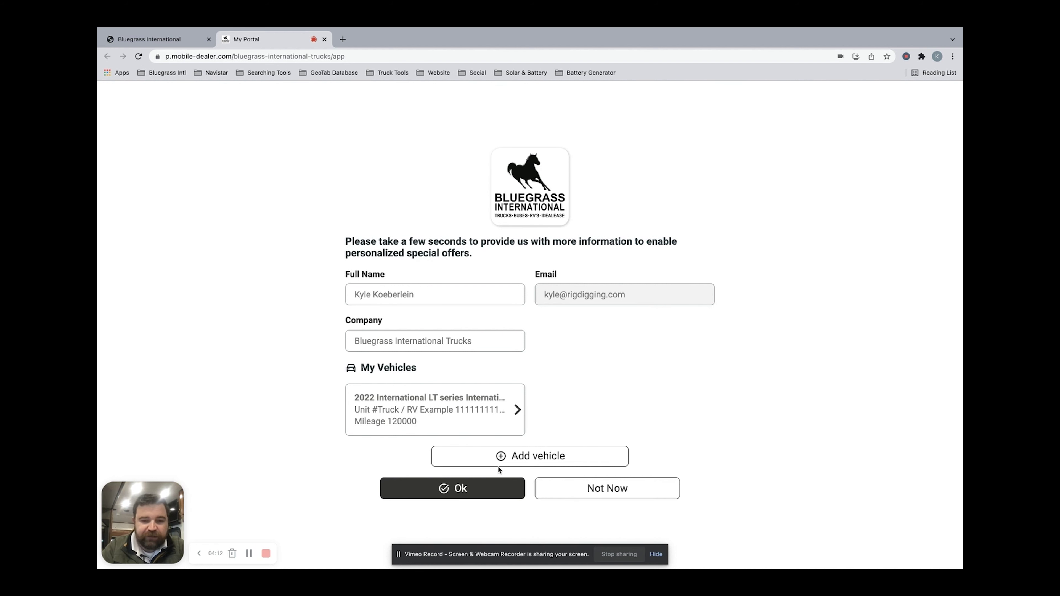
Submit the profile form and view the 2 unread notifications on the portal home.
click(454, 487)
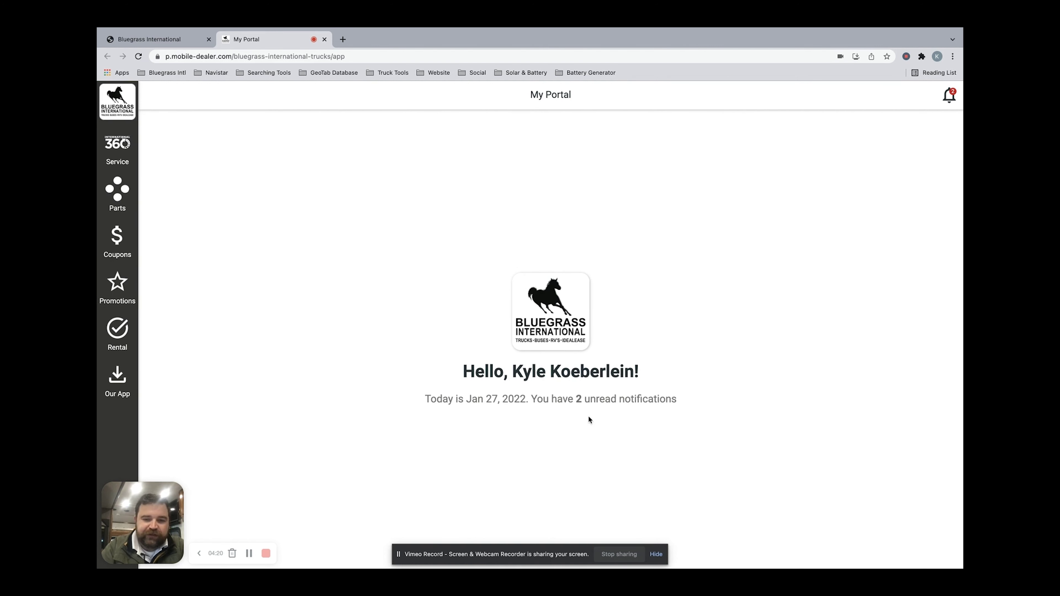
click(948, 96)
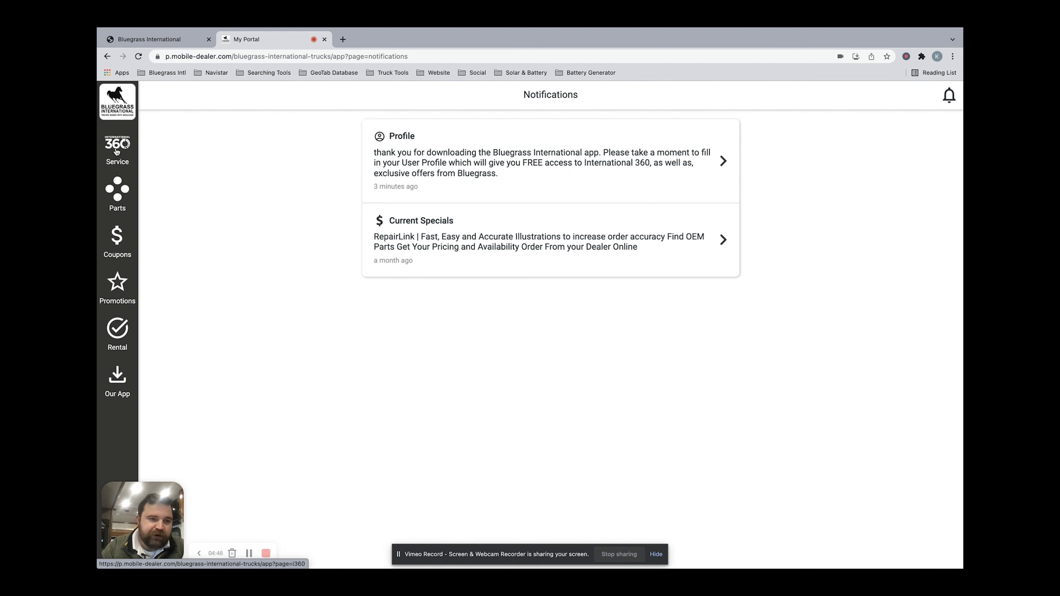
Start an i360 service request with the 2022 International LT series as the vehicle.
click(118, 147)
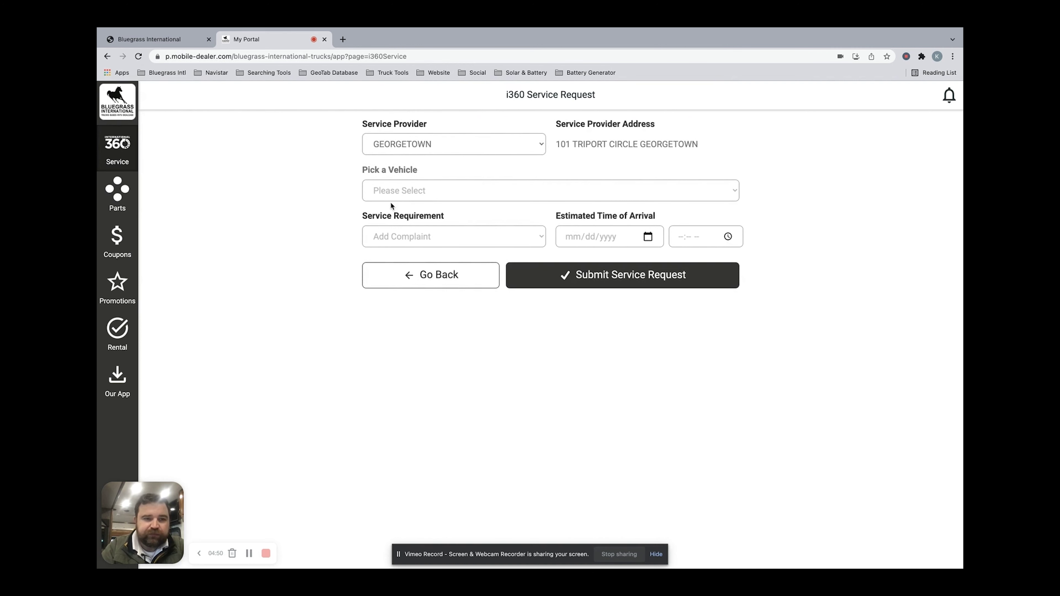
click(419, 194)
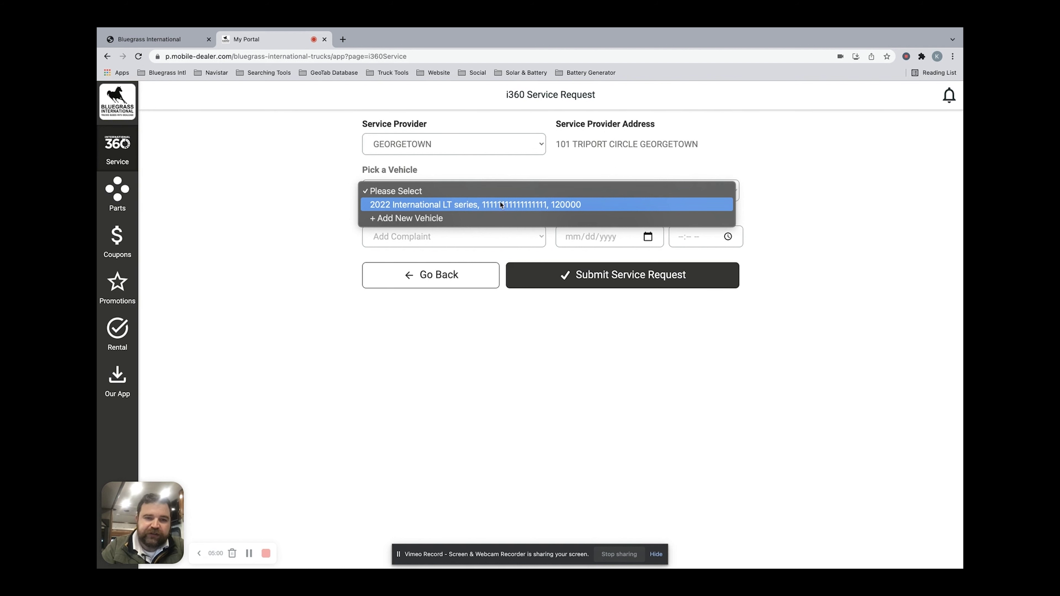
click(436, 204)
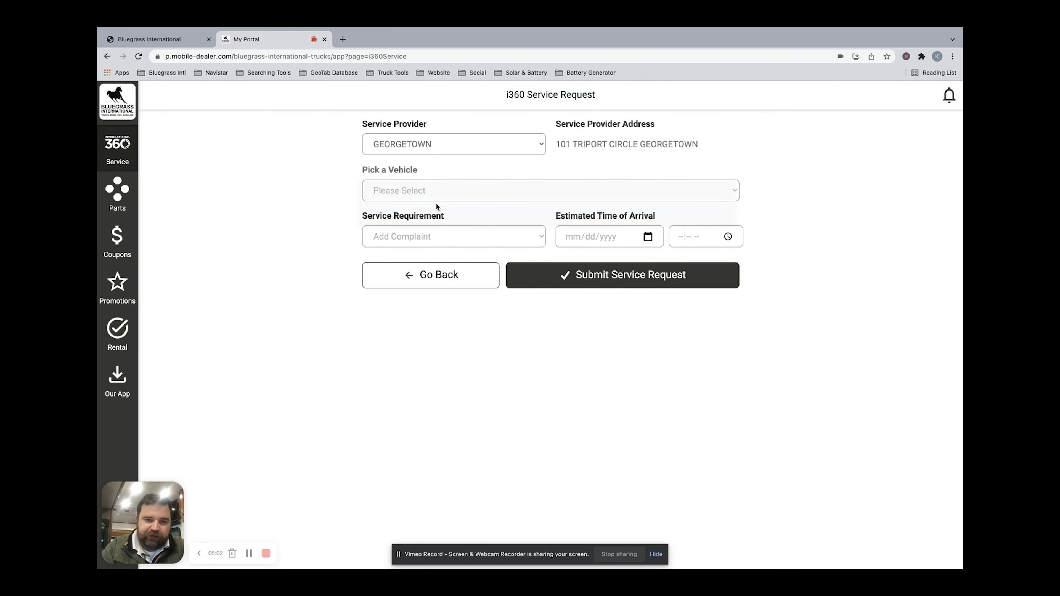
click(486, 236)
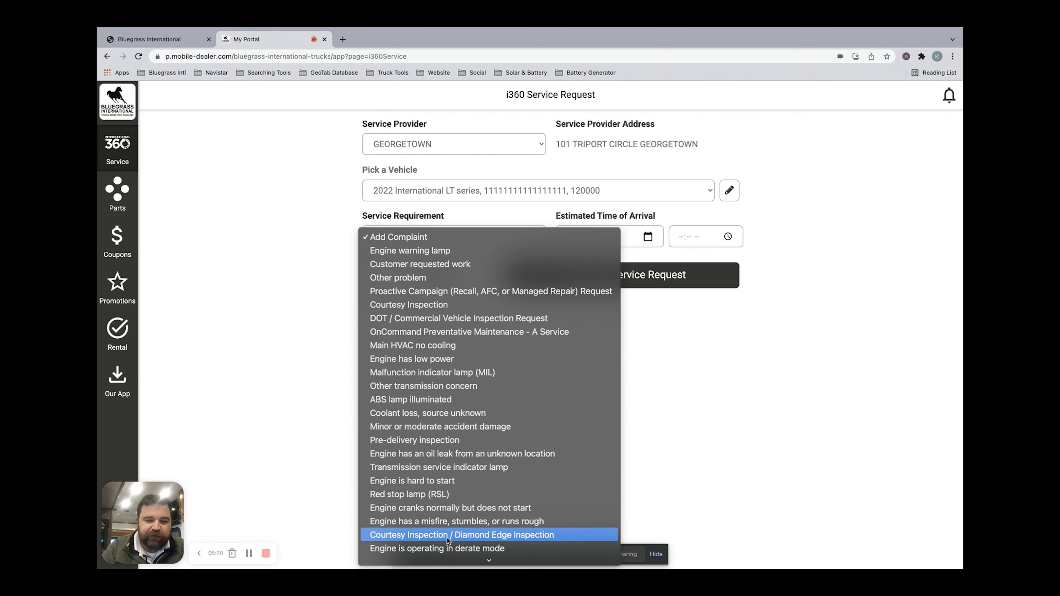
Add the Courtesy Inspection note requesting an inspection and estimate for required or recommended repairs.
click(428, 538)
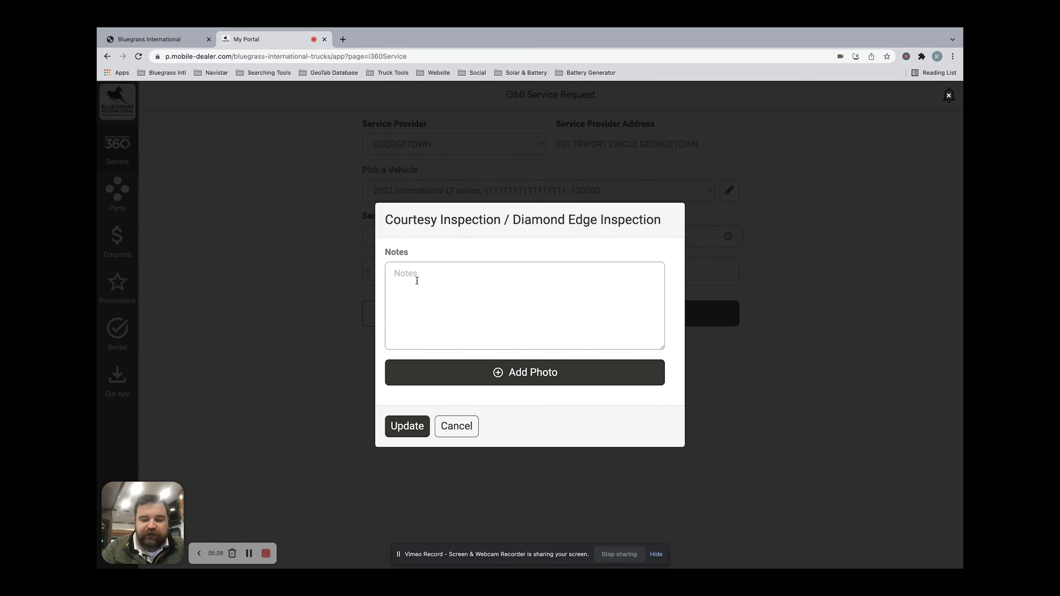
text(Please perform)
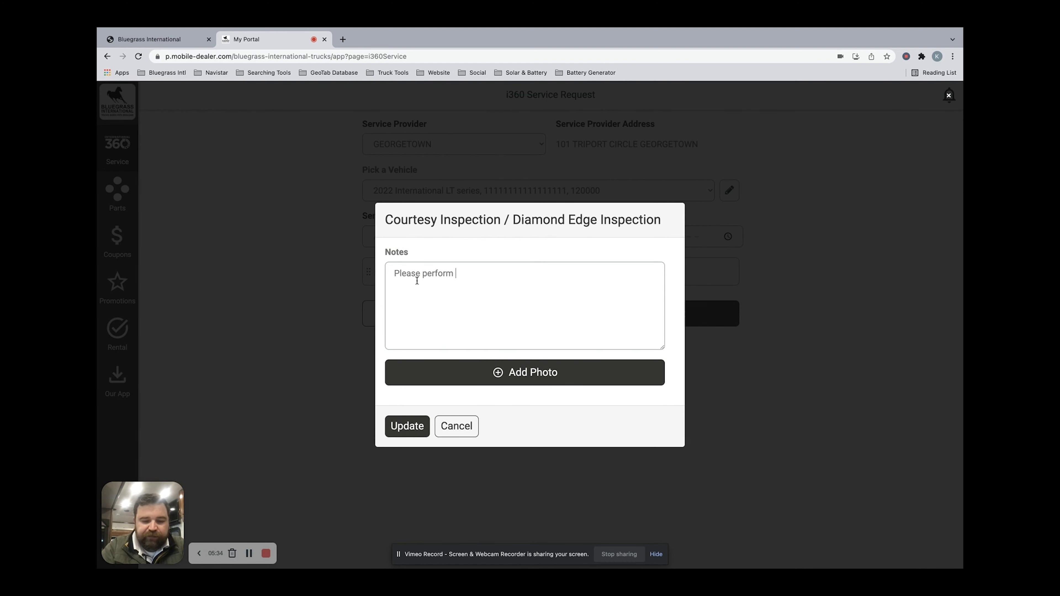
text( inspection)
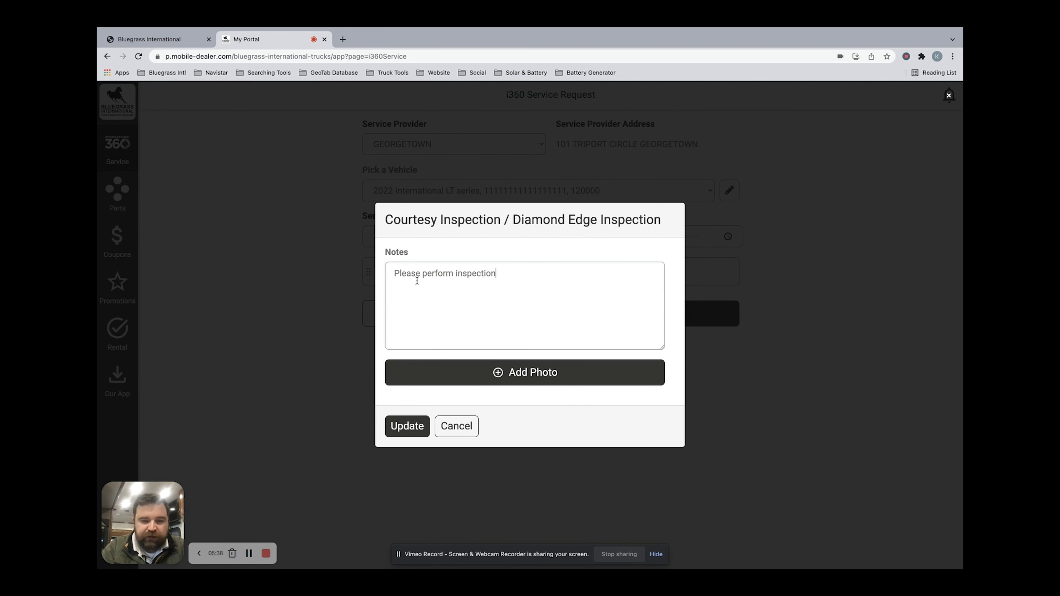
text(. C)
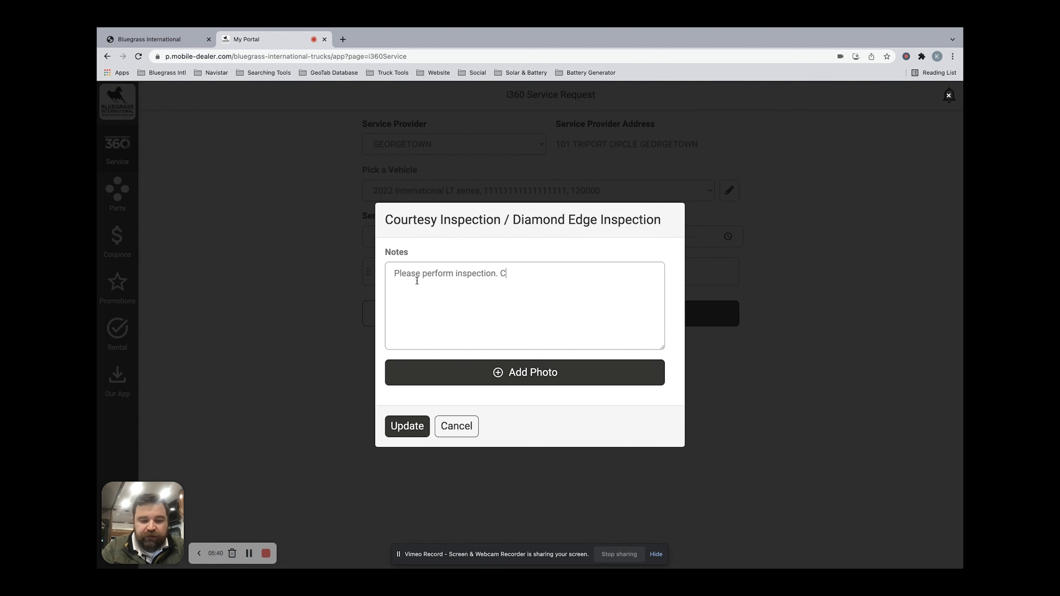
text(reate est)
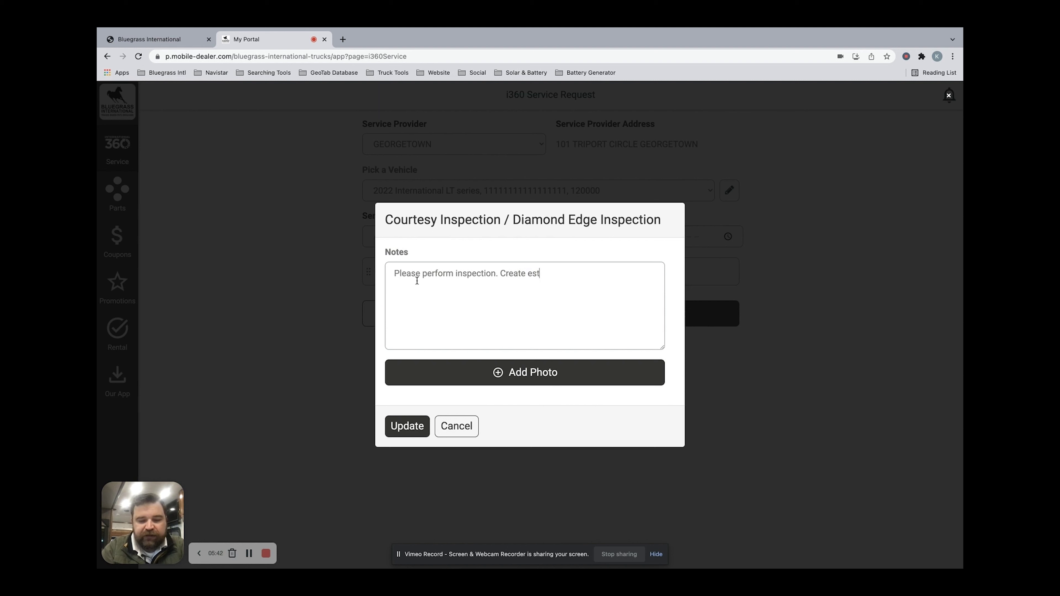
text(imate for a)
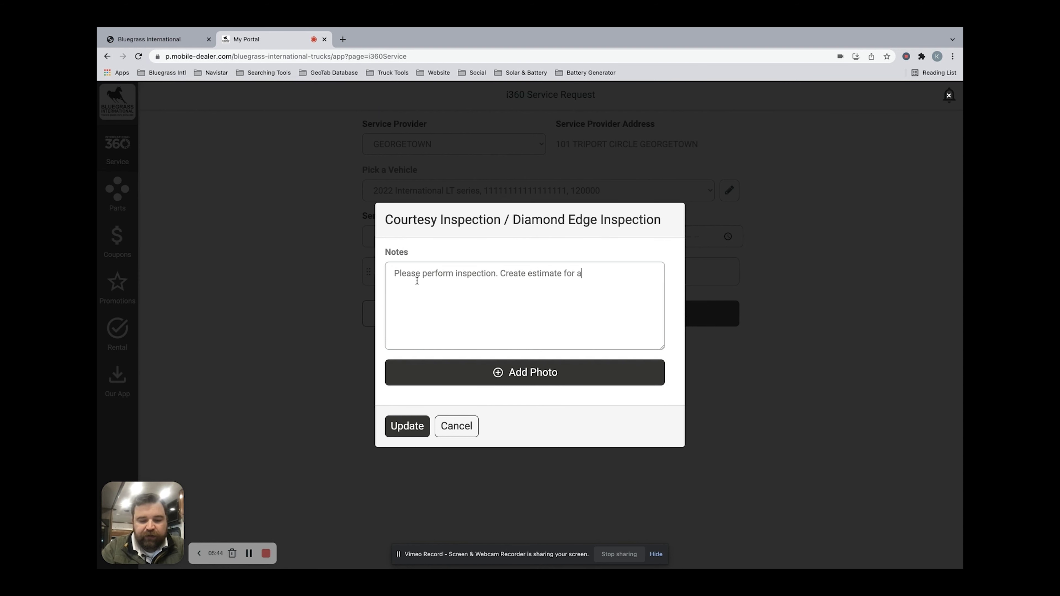
text(ny required or recomended)
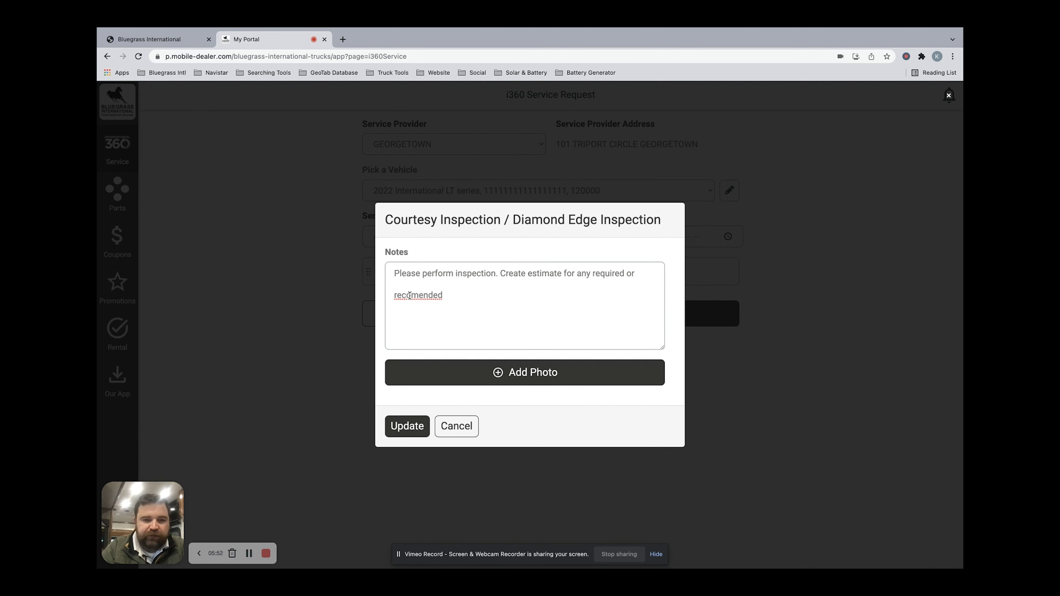
right_click(429, 298)
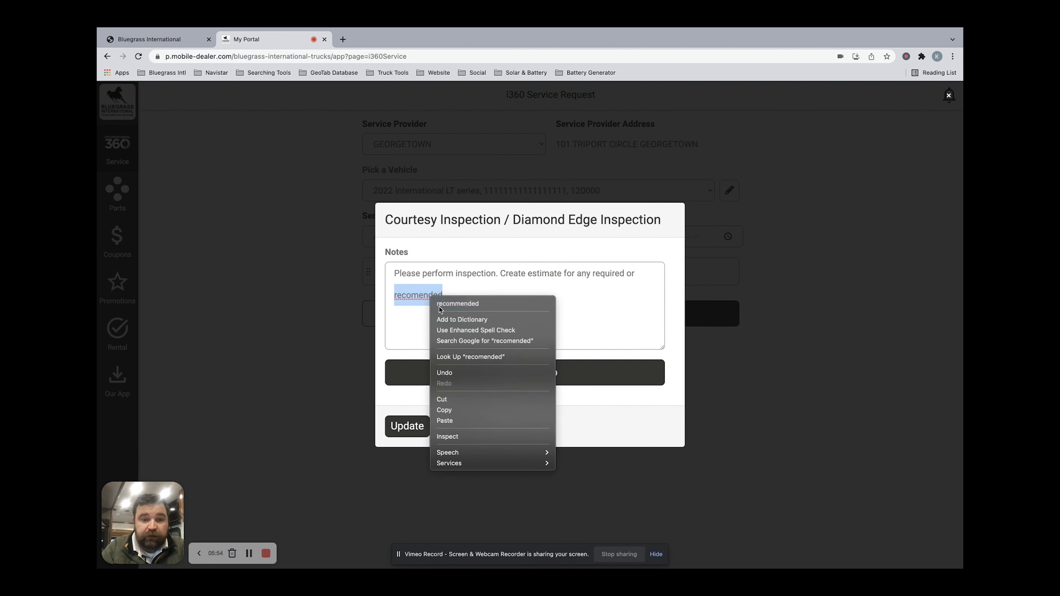
click(436, 306)
text(rep)
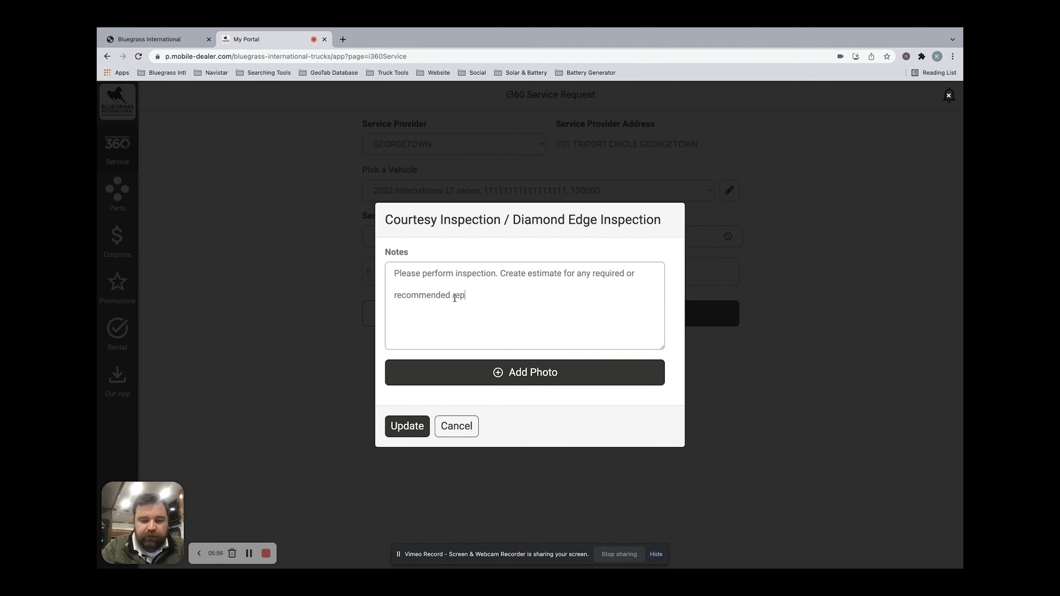
text(airs.)
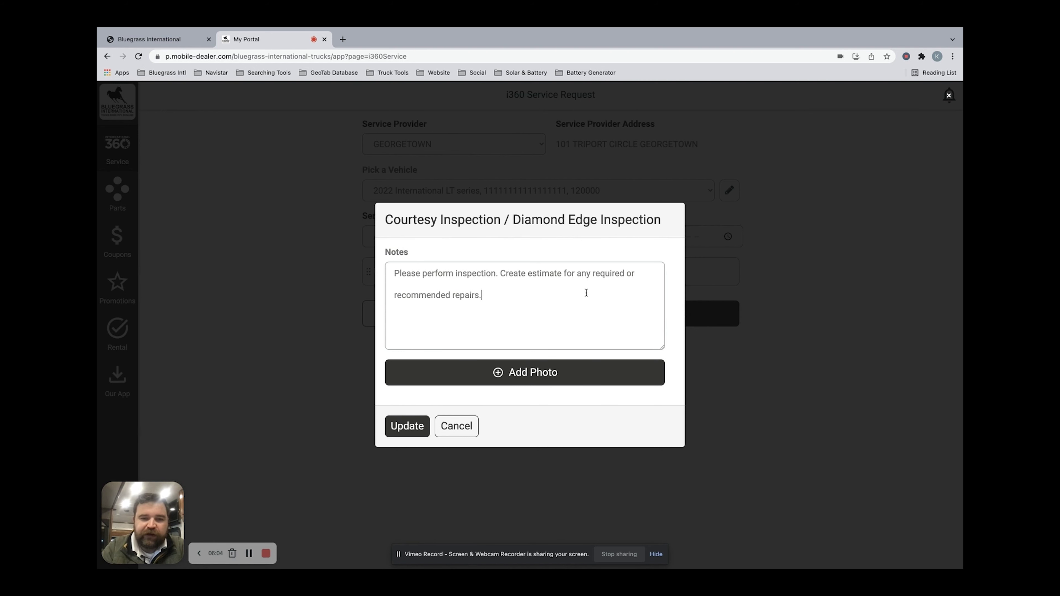
Update the notes and set the estimated arrival to 01/28/2022 at 12:00 PM.
click(407, 425)
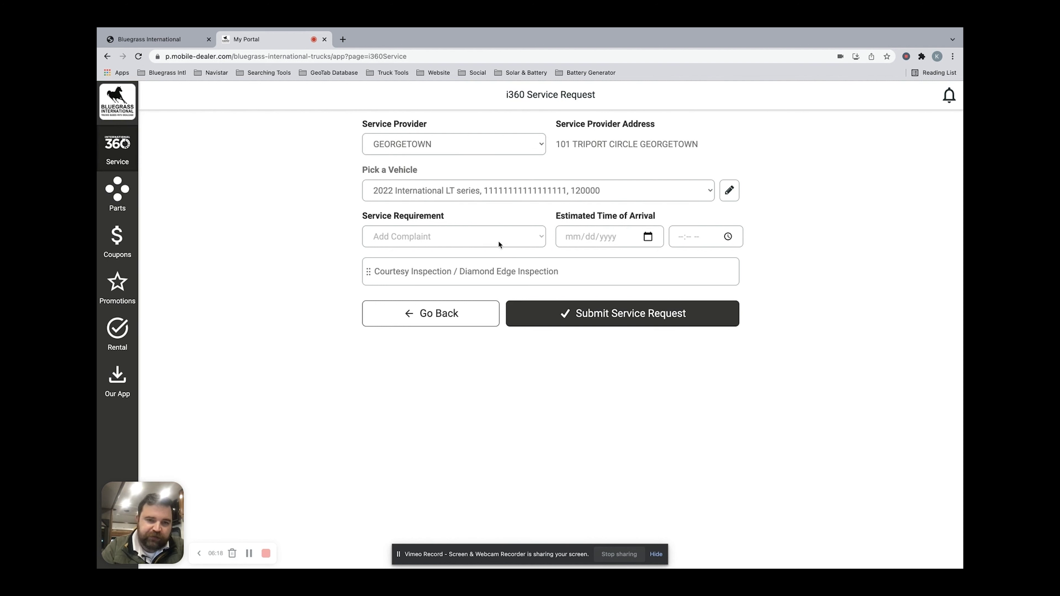
click(625, 235)
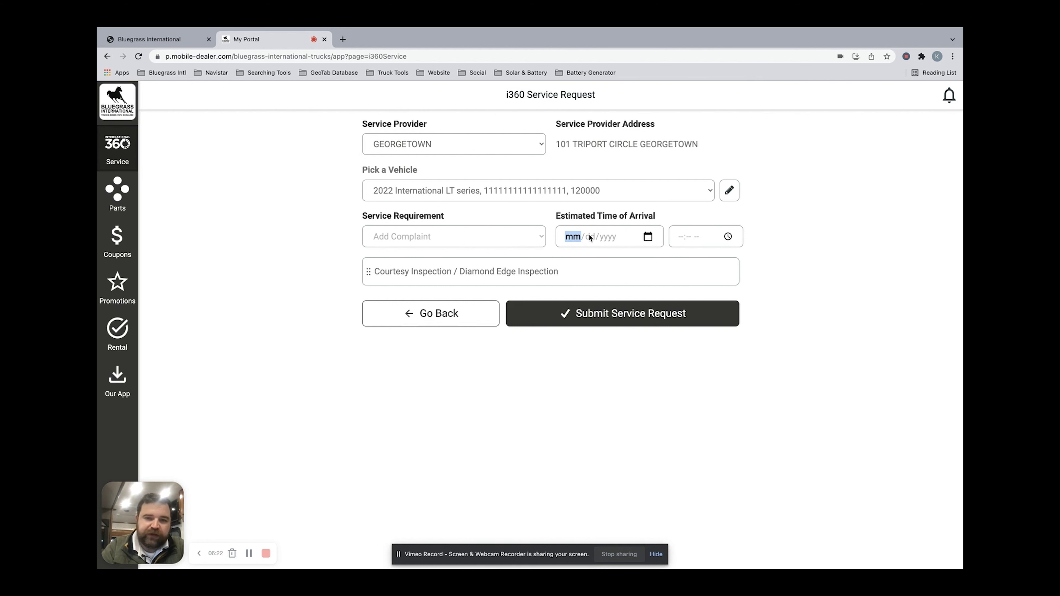
mouse_move(705, 280)
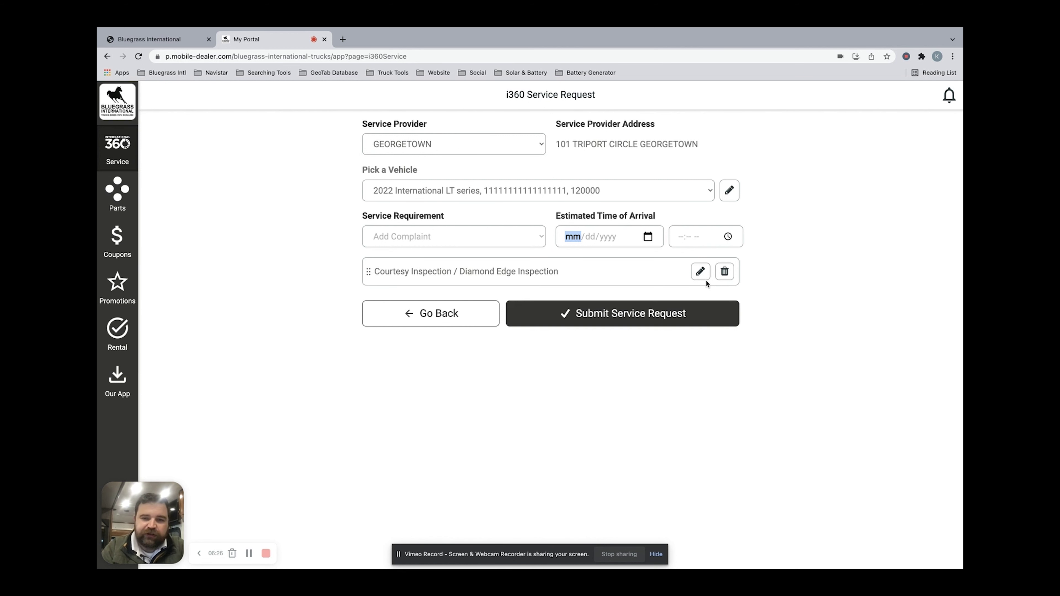
click(642, 320)
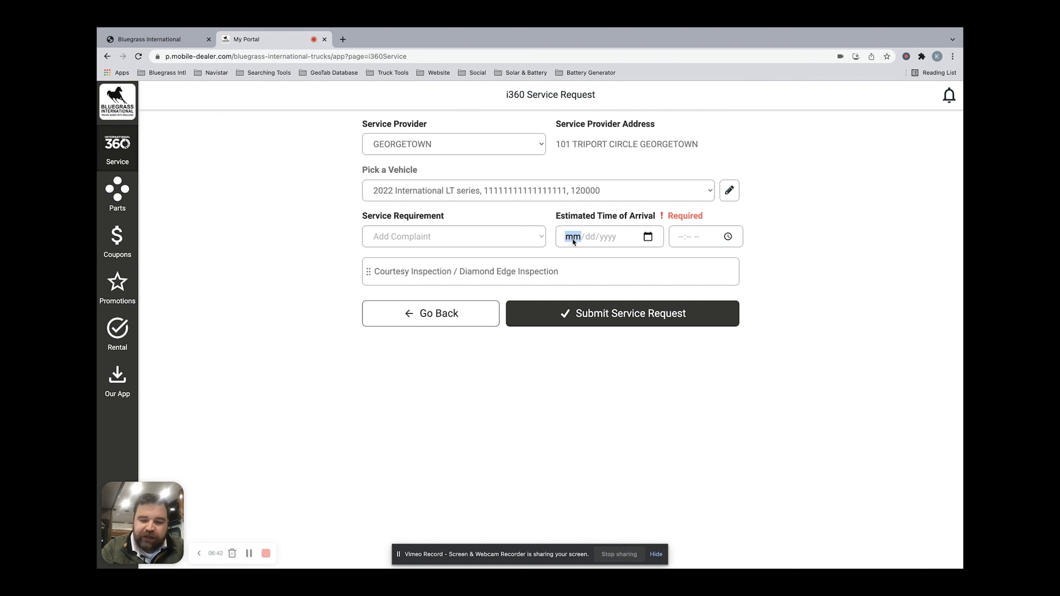
text(01/dd/yyyy)
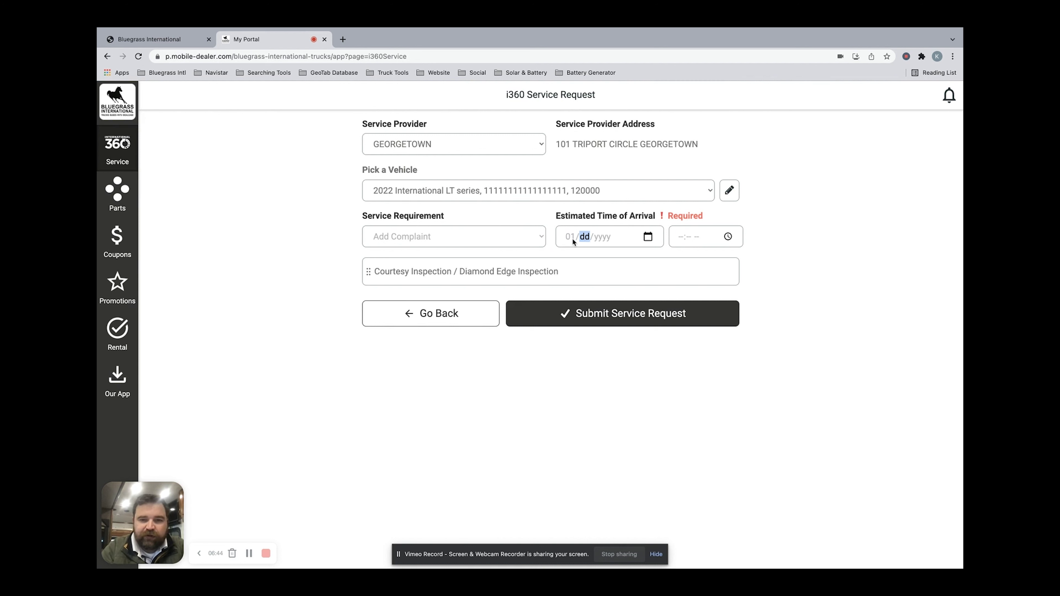
text(820)
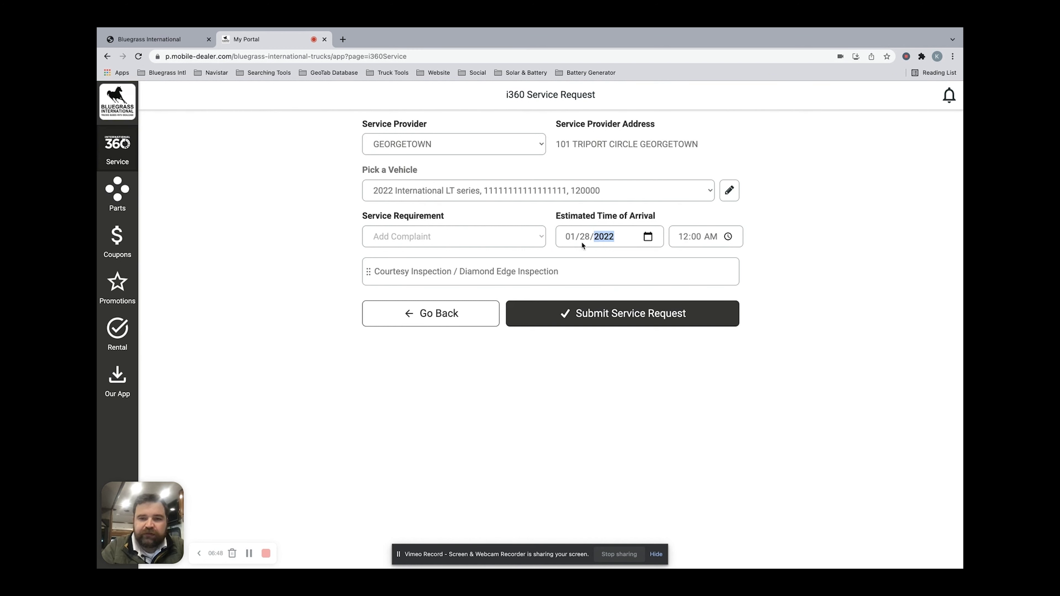
click(688, 238)
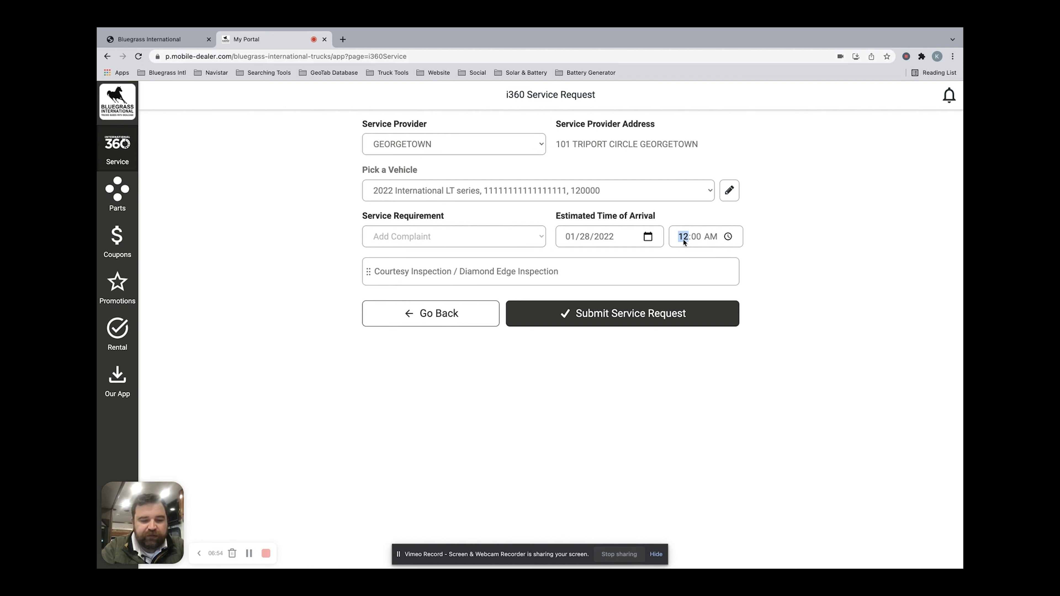
click(715, 238)
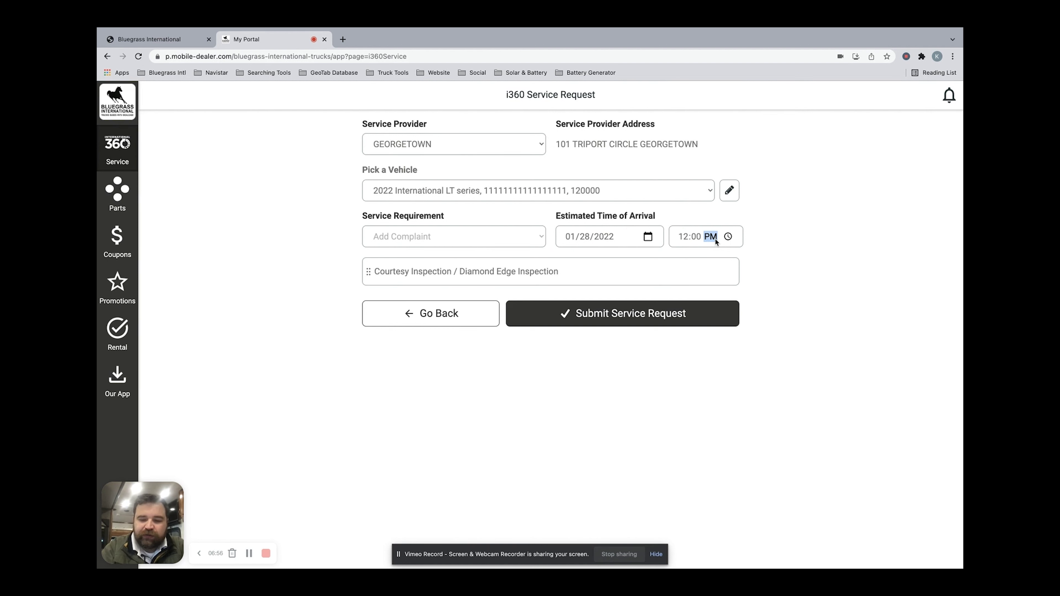
Submit the Courtesy Inspection request, then toggle its card and open and close its chat.
click(631, 320)
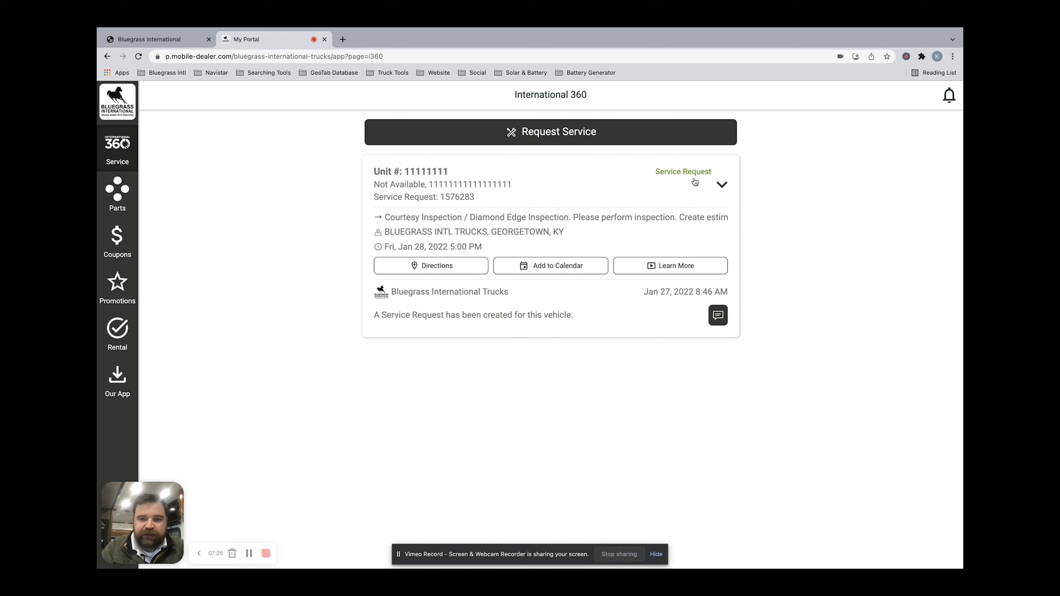
click(722, 186)
click(723, 187)
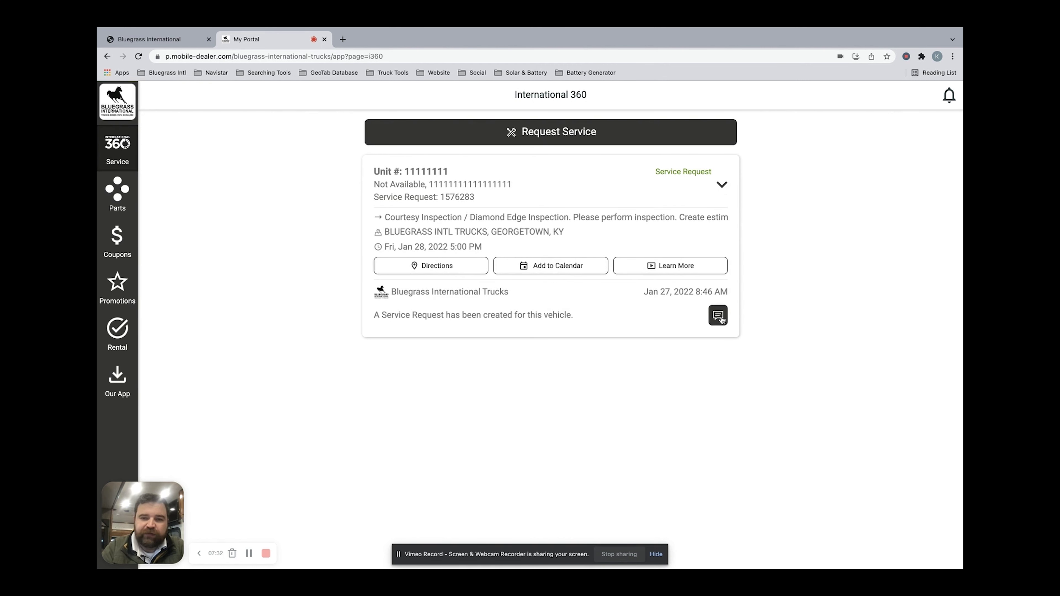
click(717, 315)
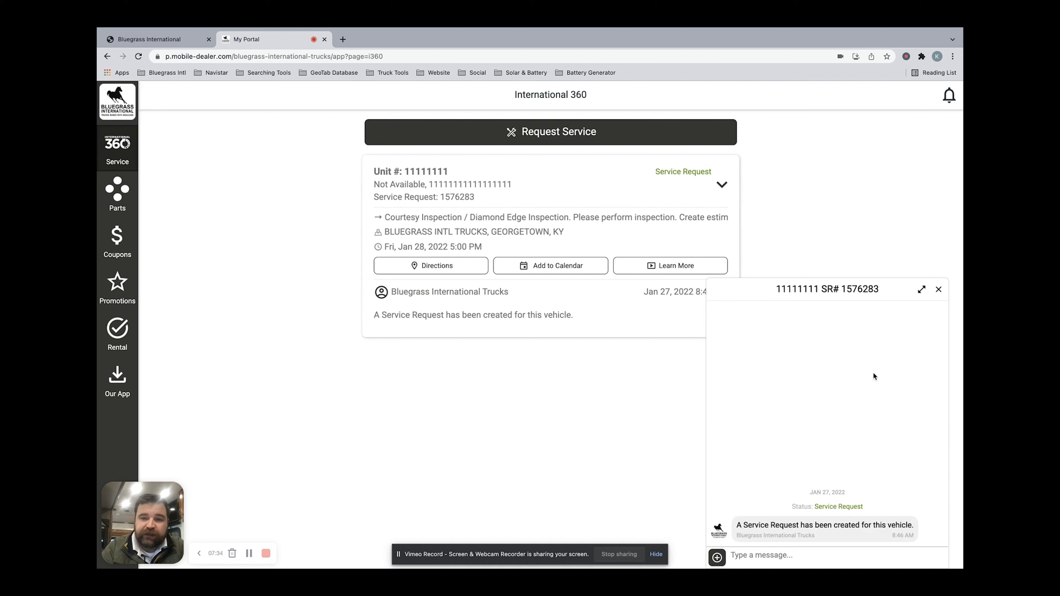
click(937, 291)
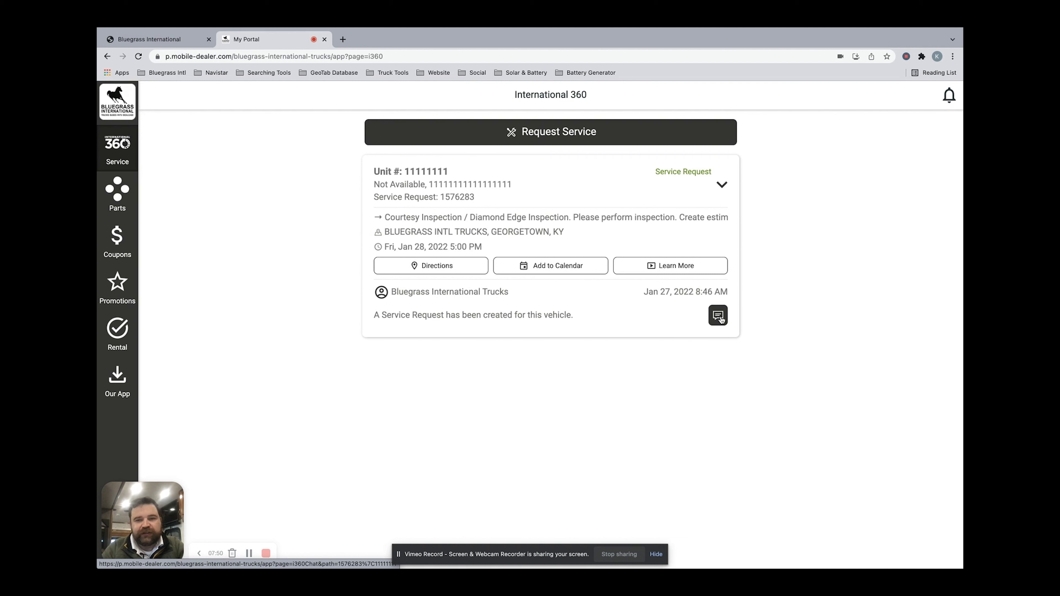
Reopen the service request chat and draft 'Please let me know how long until my uit will go into the shop.'.
click(719, 316)
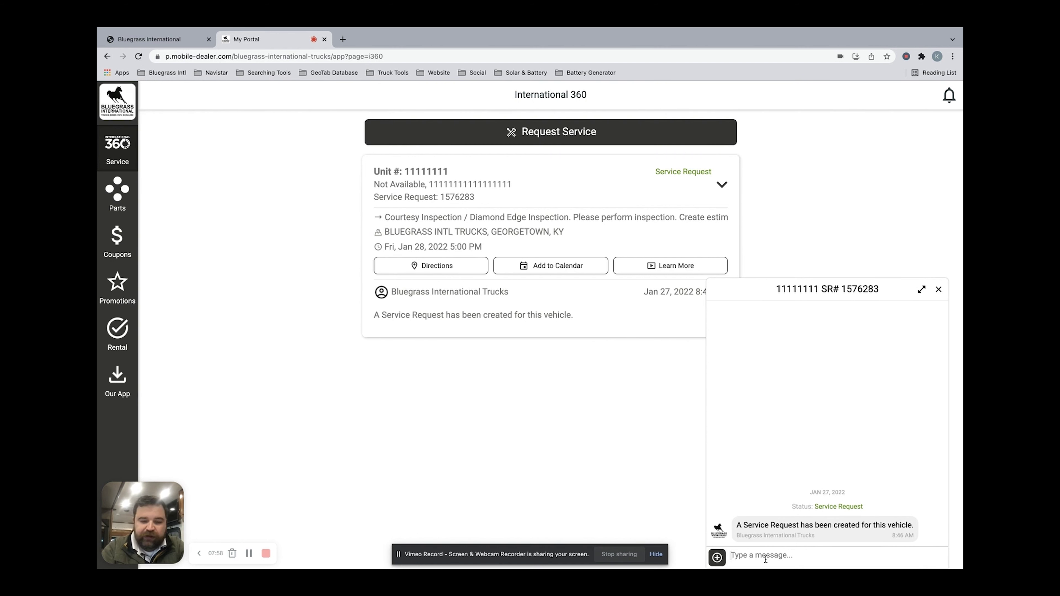
text(Please let me know how long)
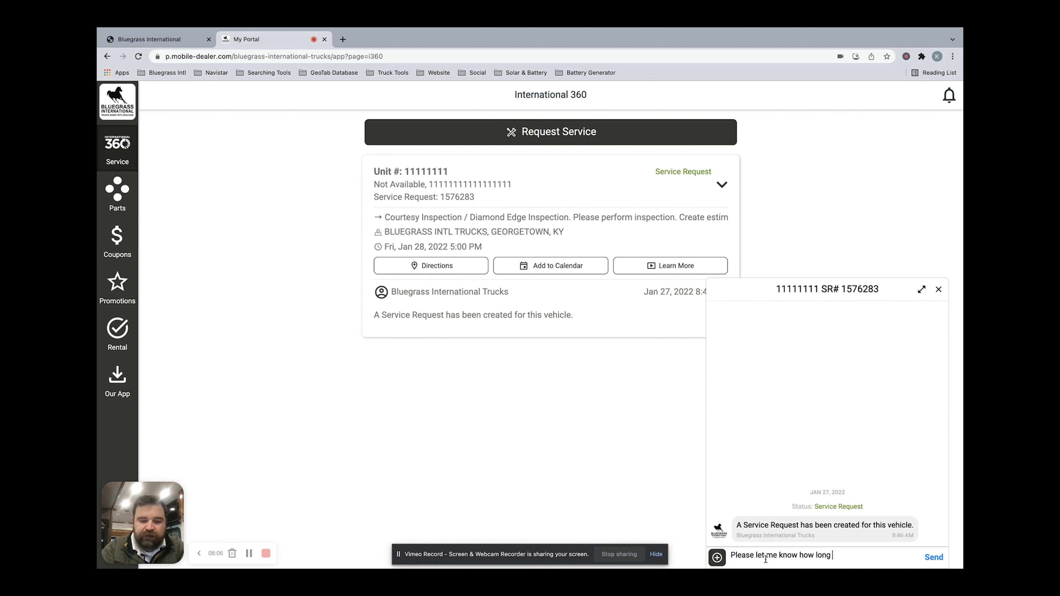
text( until my uit )
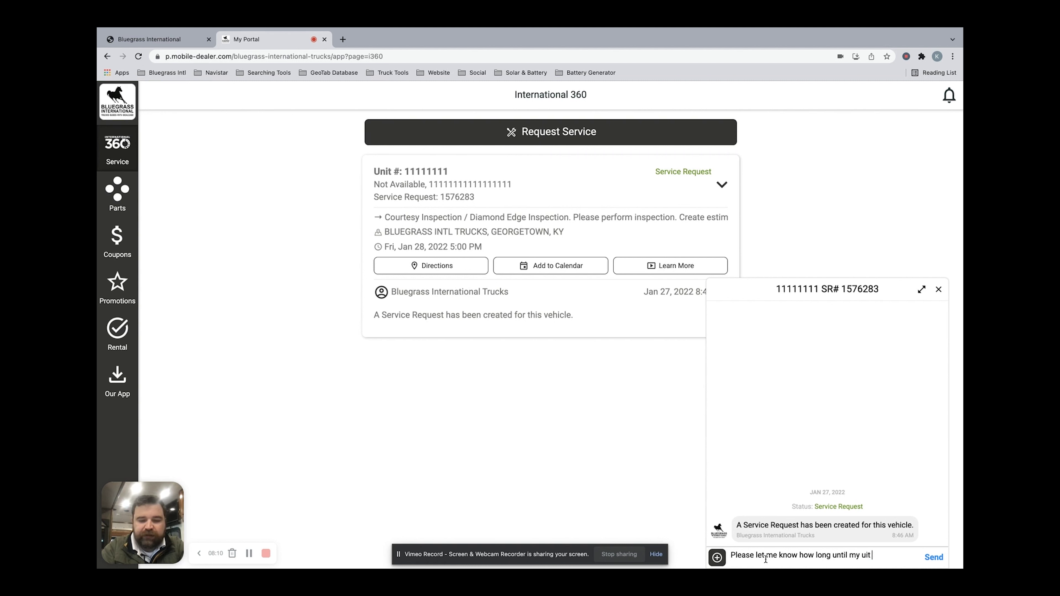
text(will go into the shop.)
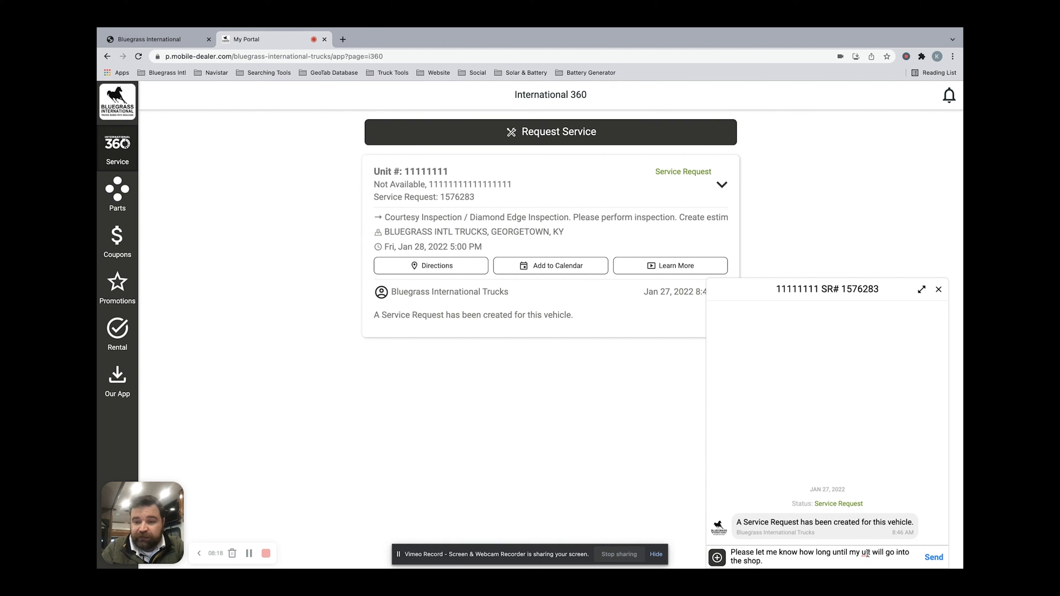
mouse_move(847, 559)
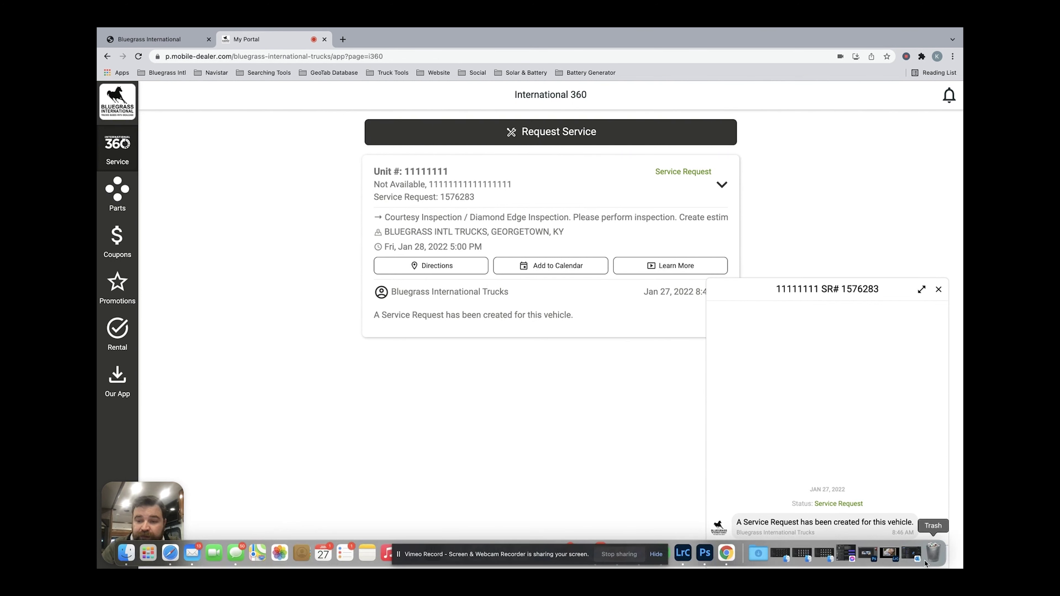
Send the dealer the drafted question about when the unit goes into the shop.
click(943, 556)
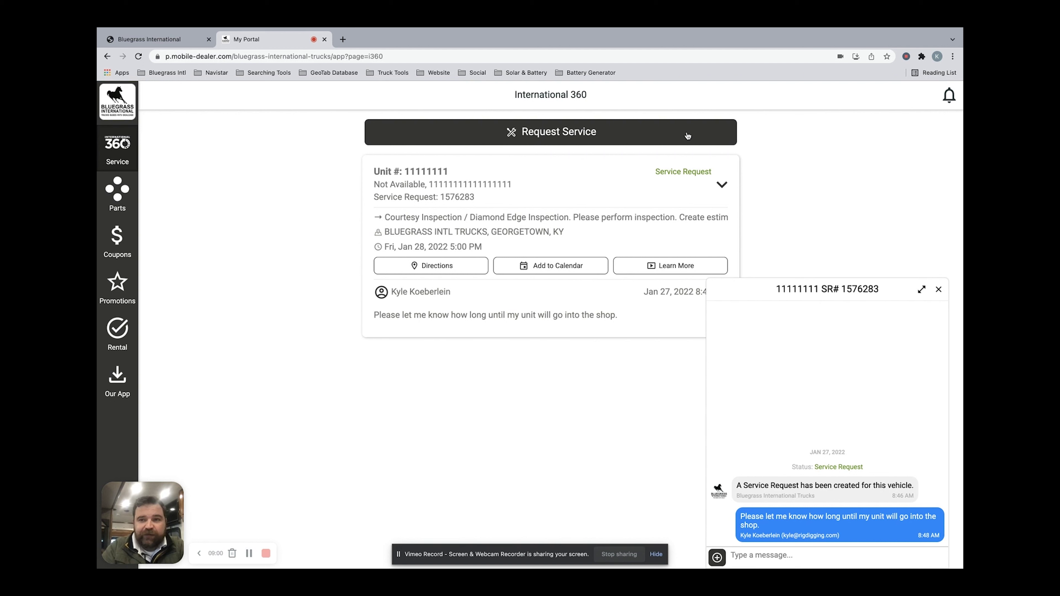
Install the portal from Chrome's address bar as an app, then show the Our App page.
click(855, 57)
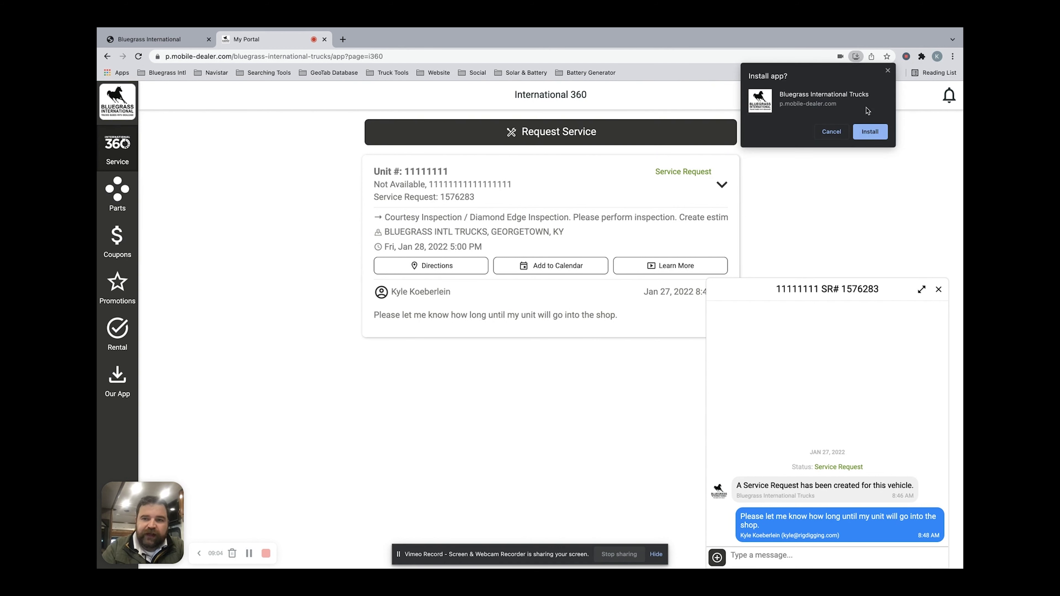
click(867, 133)
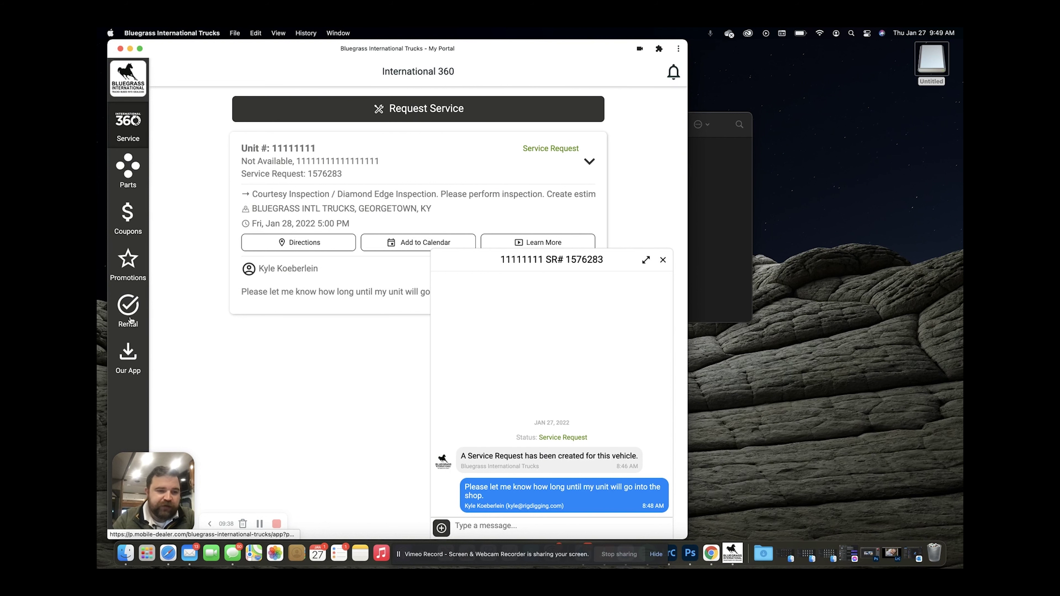
click(133, 361)
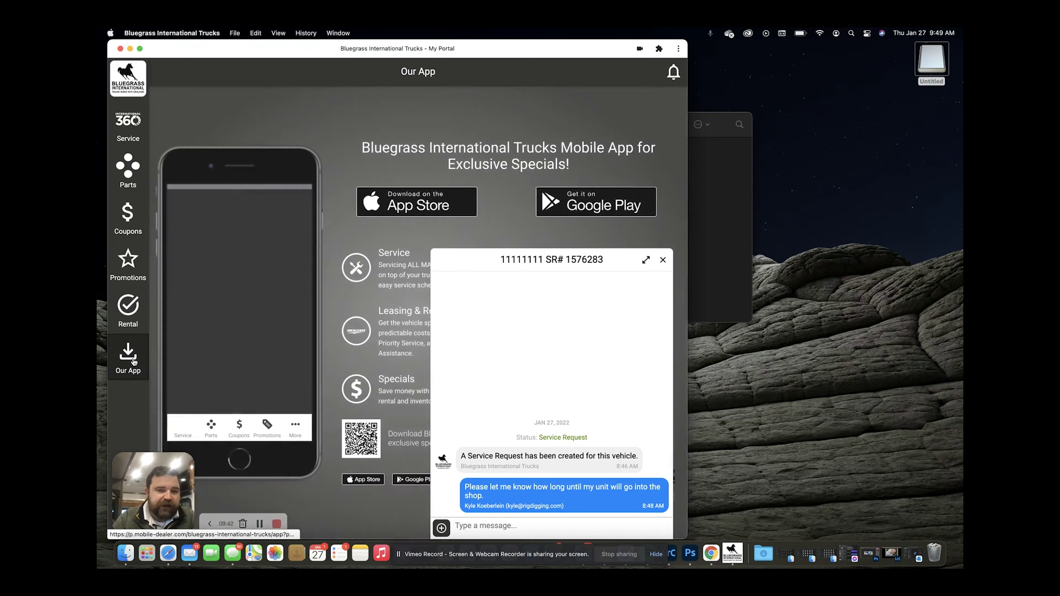